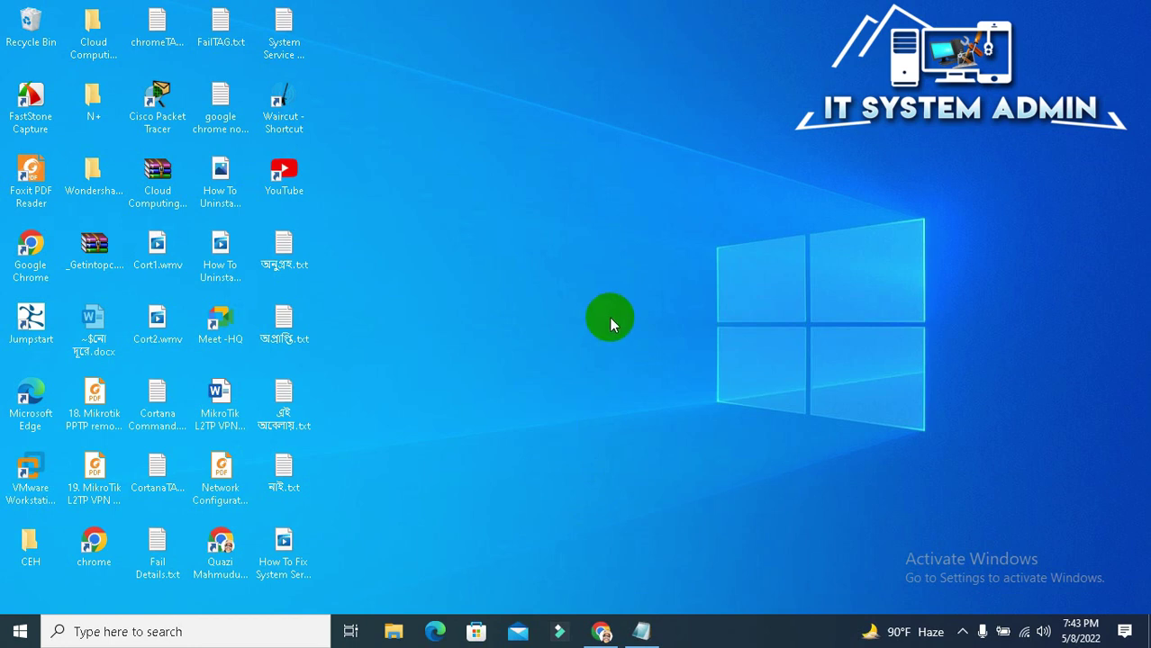
Open the Start menu, view the Sleep/Shut down/Restart power options, then reopen Start.
click(21, 631)
click(20, 594)
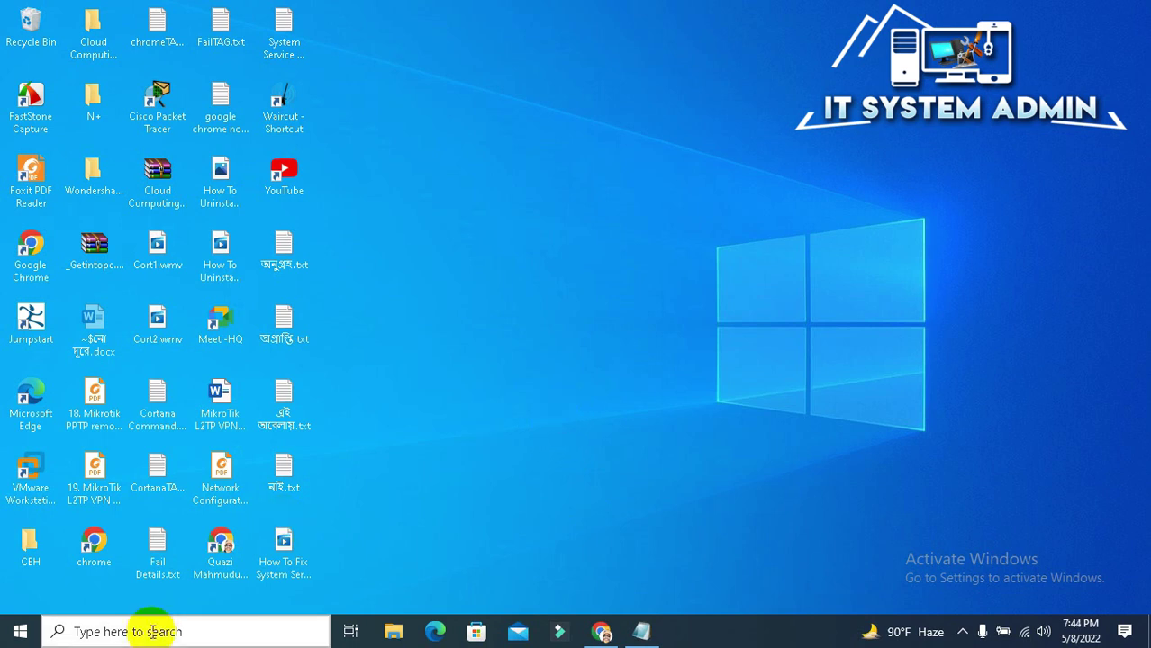
click(18, 633)
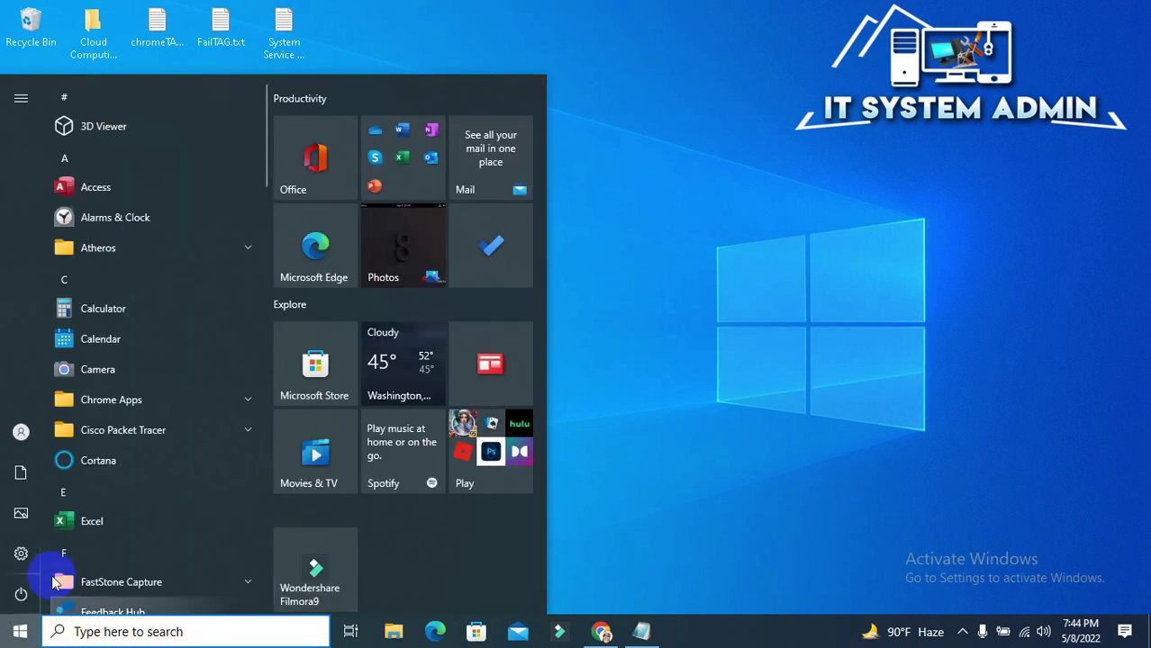
Go to Settings > Update & Security > Windows Update and run Check for updates.
mouse_move(21, 551)
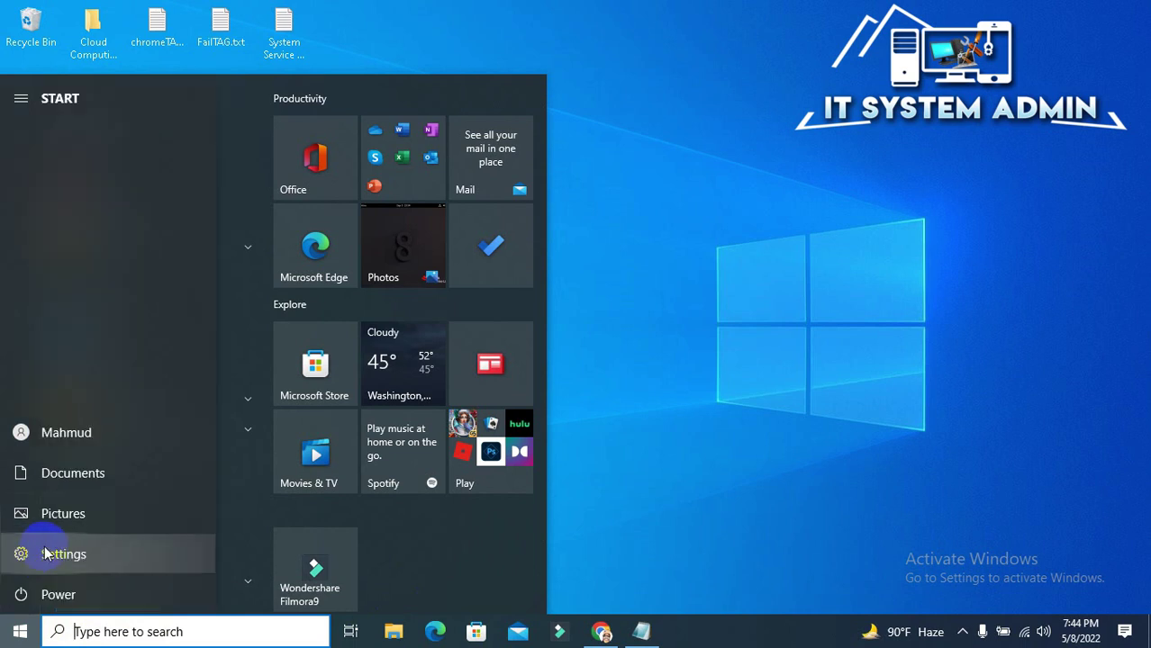
click(47, 553)
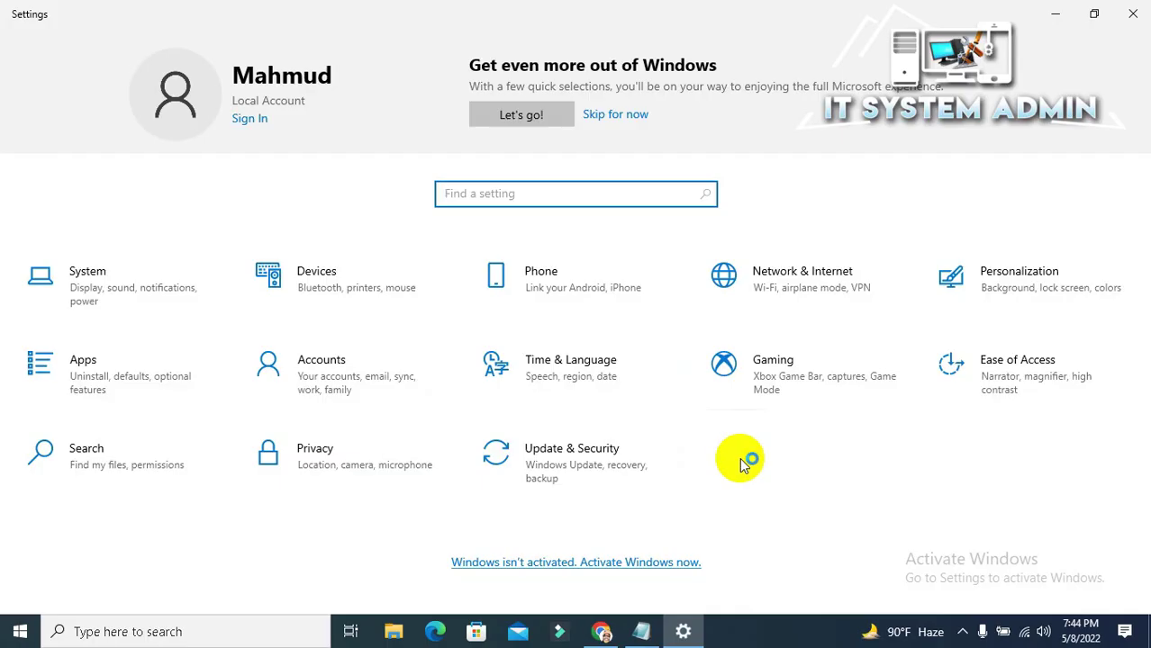
click(574, 463)
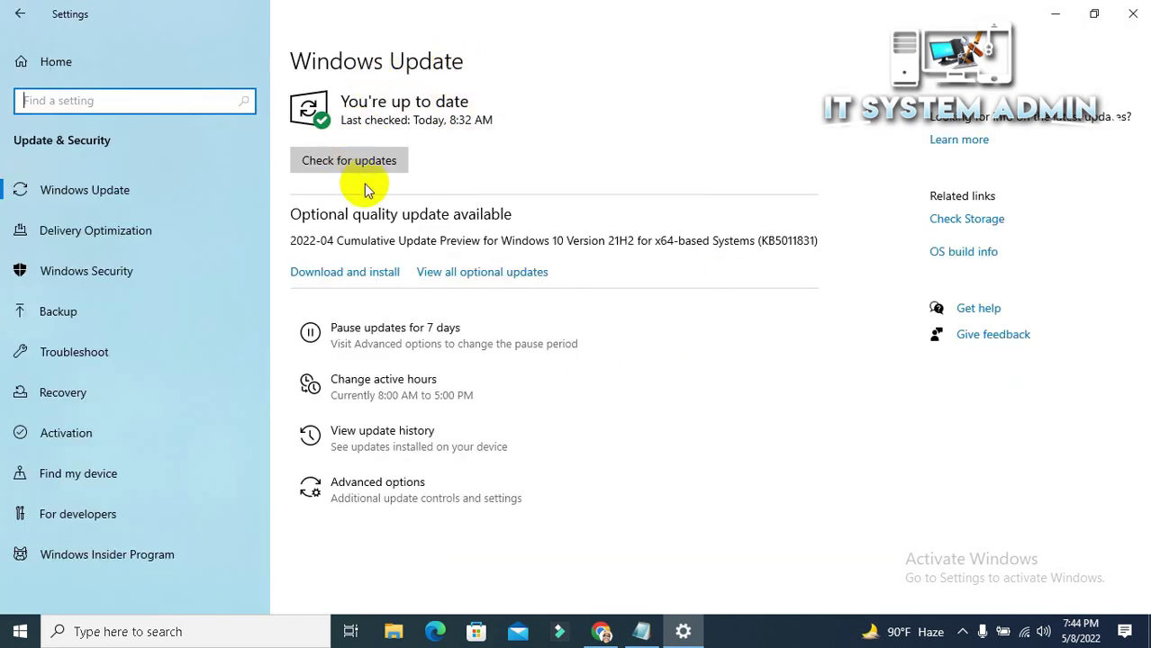
click(344, 164)
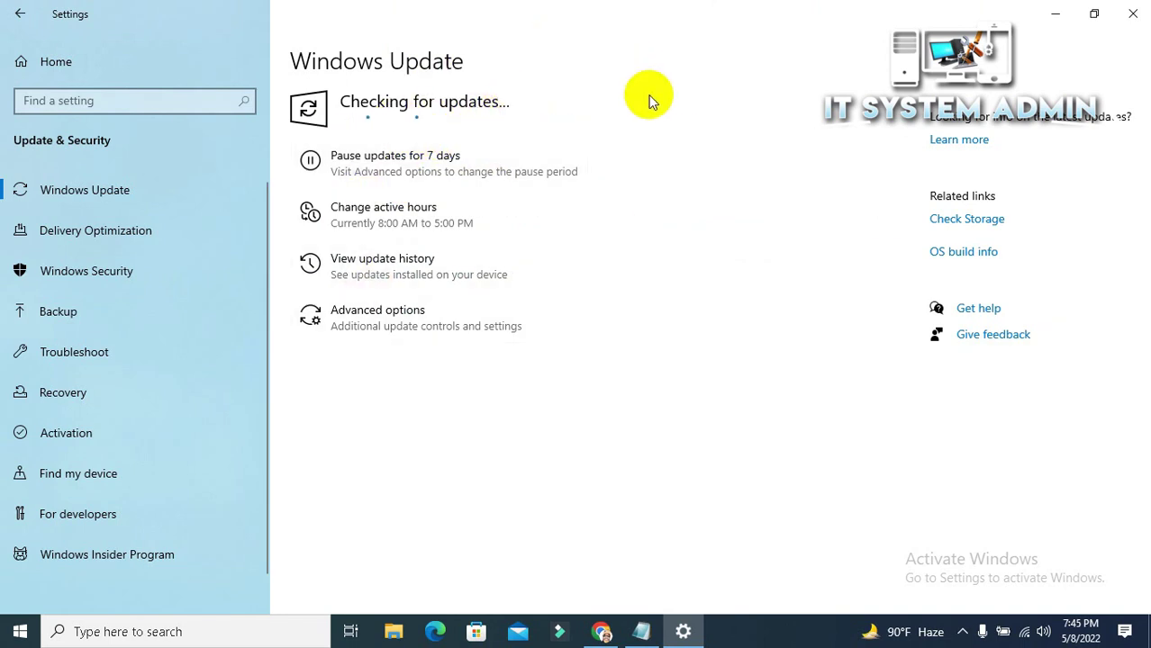
Close Settings and open Control Panel by searching 'control'.
click(1134, 14)
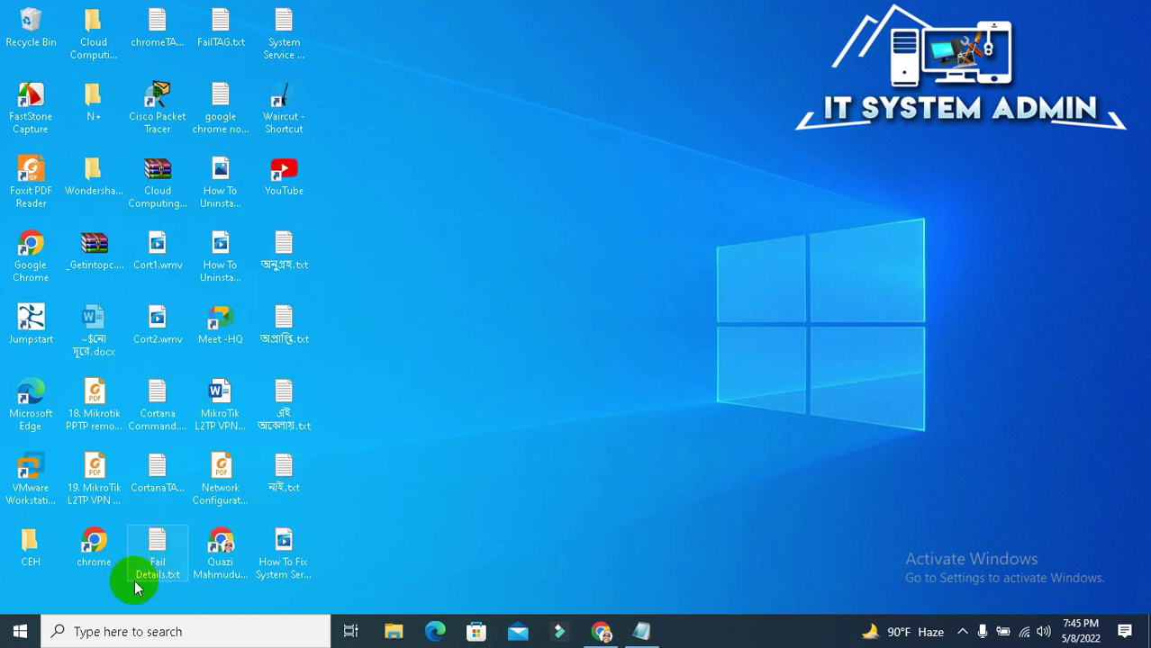
click(100, 628)
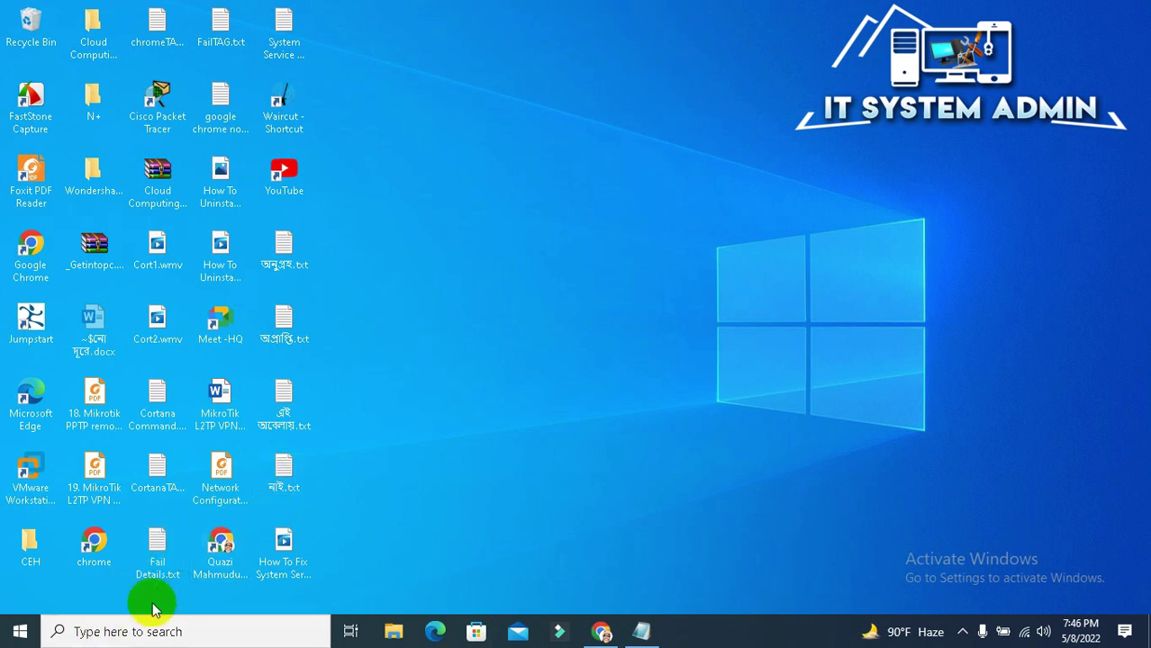
click(117, 630)
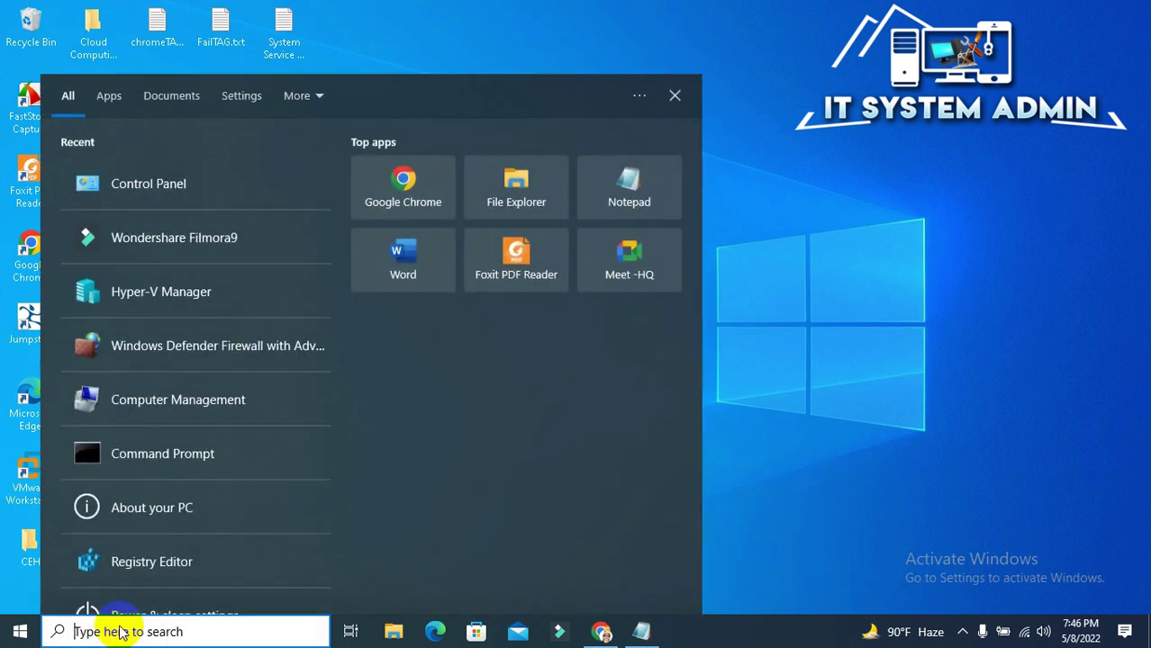
text(control)
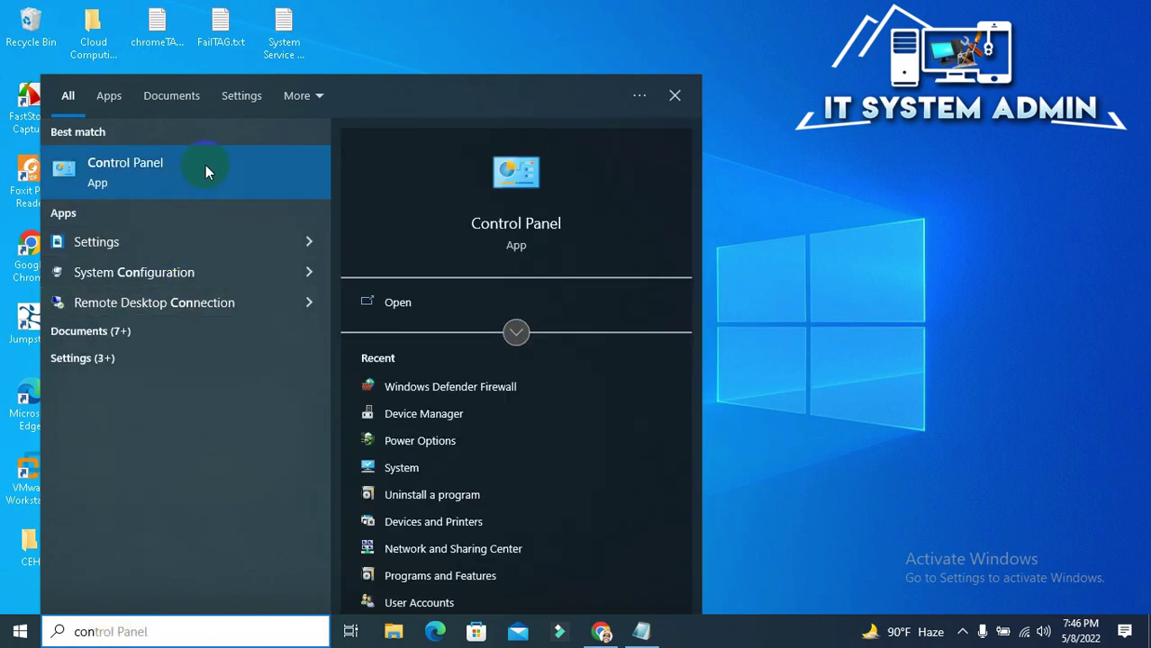
click(253, 169)
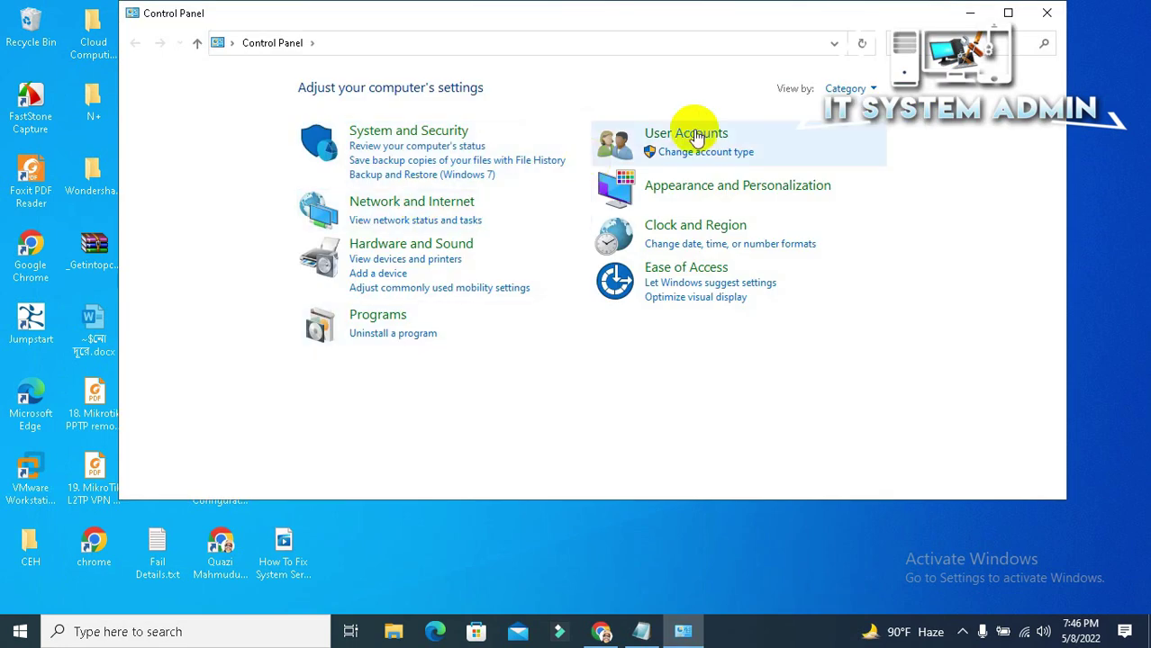
View installed updates under Uninstall a program, select KB5012117, then close the window.
click(388, 335)
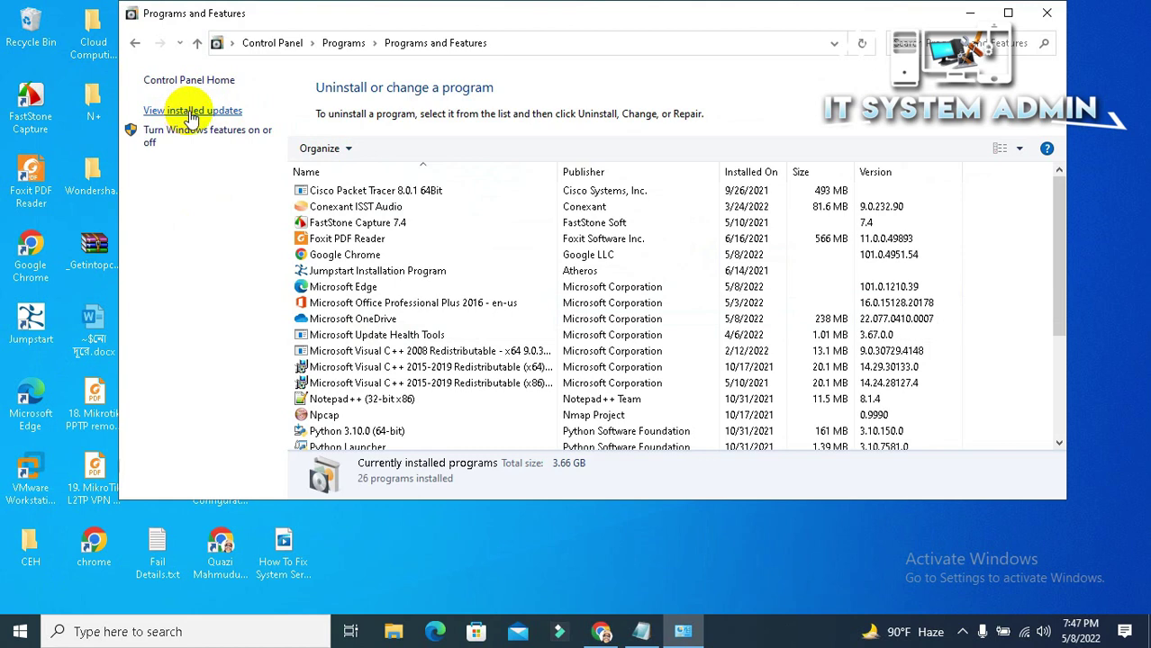
click(192, 114)
click(406, 226)
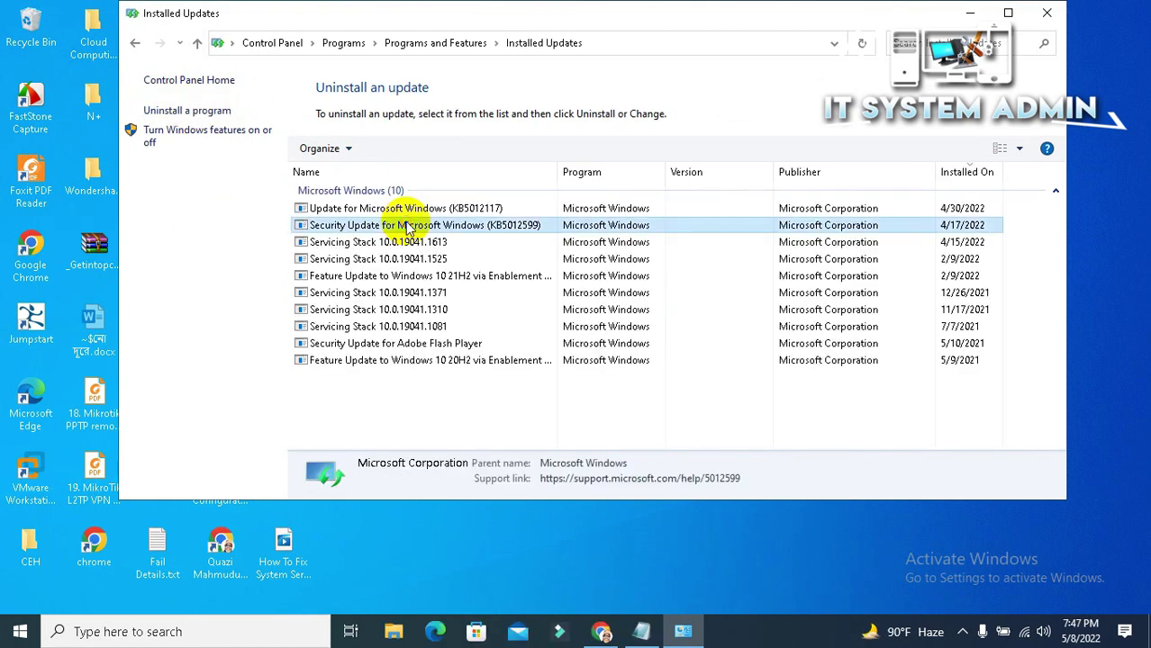
click(416, 209)
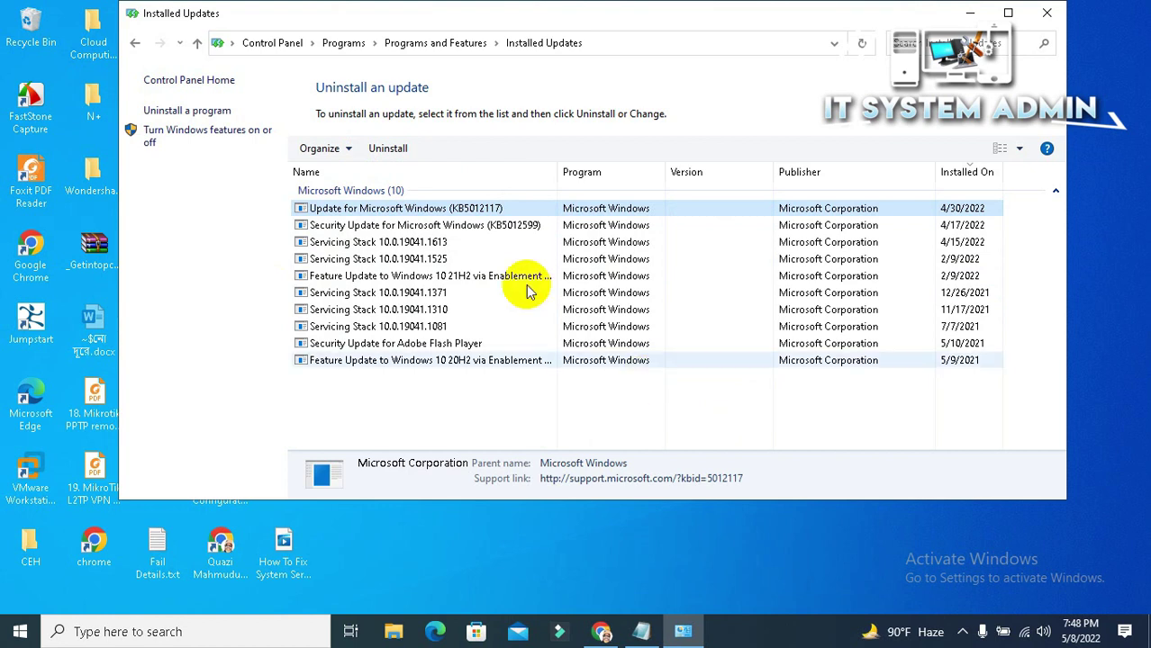
click(1047, 13)
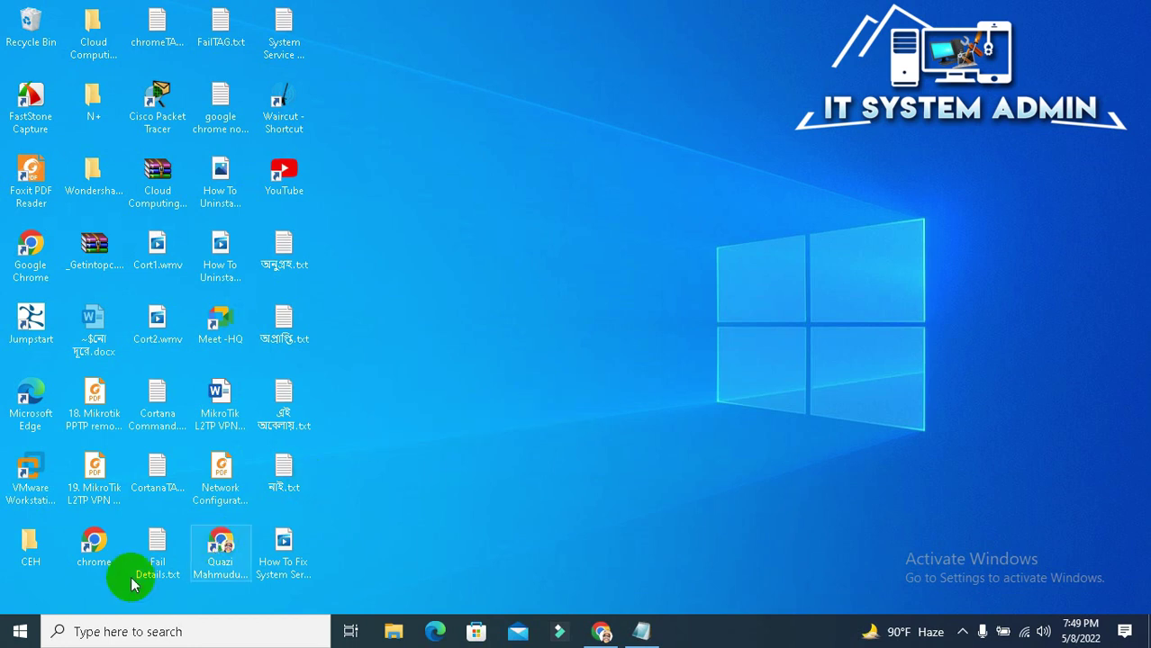
Open Device Manager from the Start button's power user menu.
right_click(19, 633)
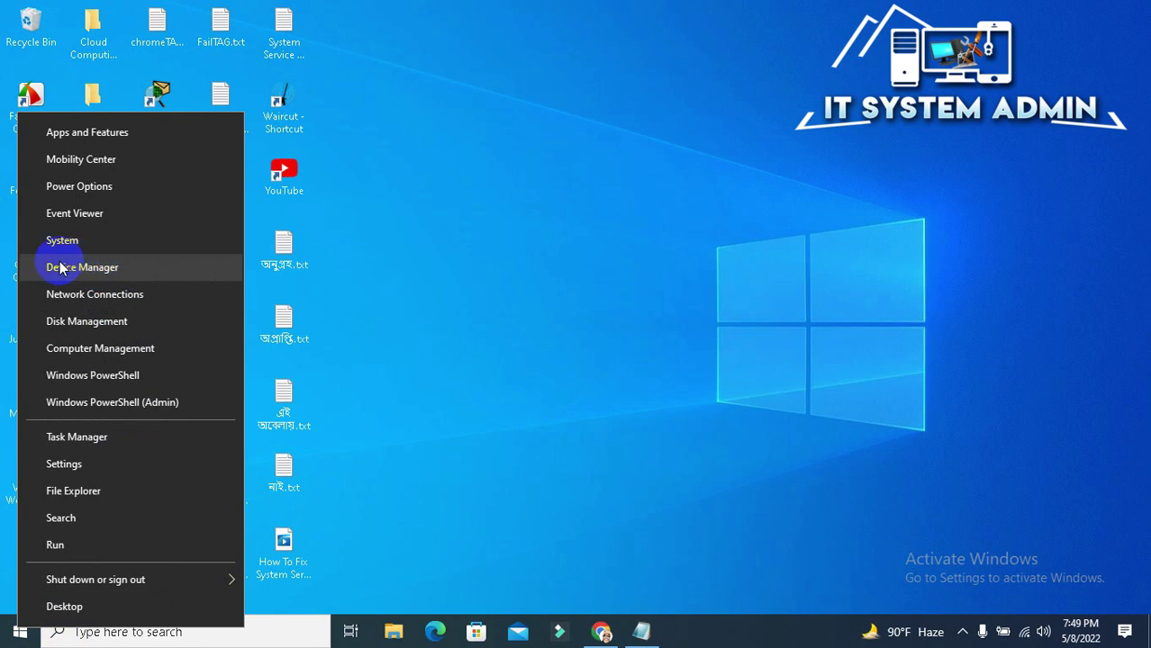
click(121, 267)
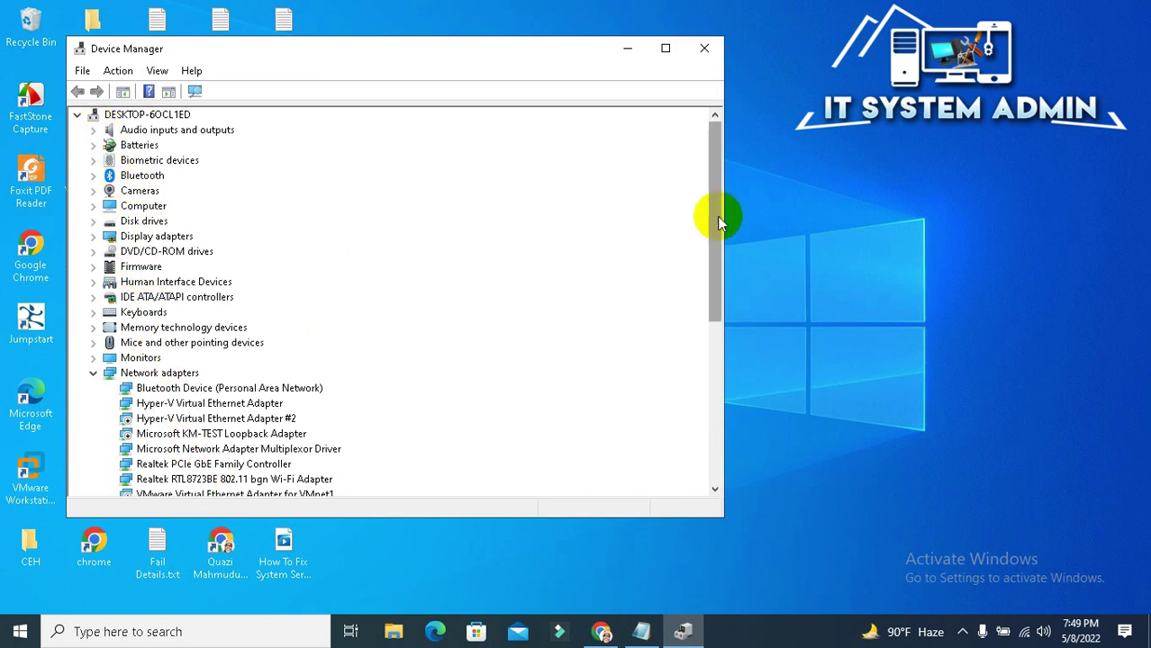
drag(718, 220, 714, 170)
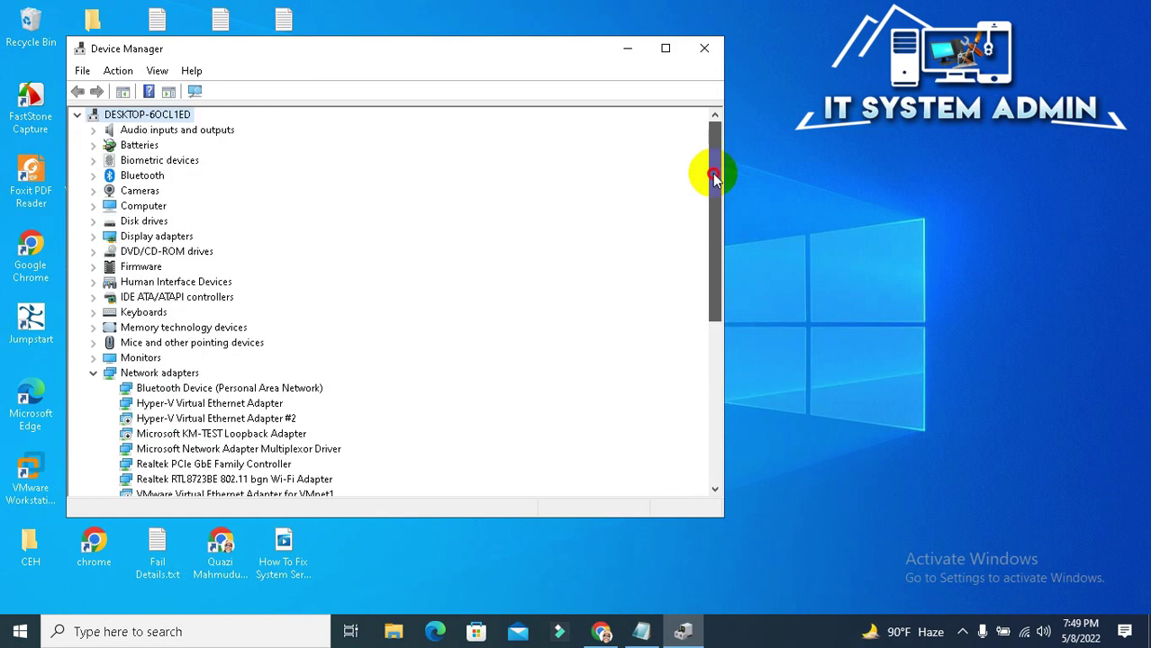
Expand Audio inputs and outputs, Batteries, Biometric, Bluetooth, Cameras, Computer, Disk drives and Display adapters.
click(93, 131)
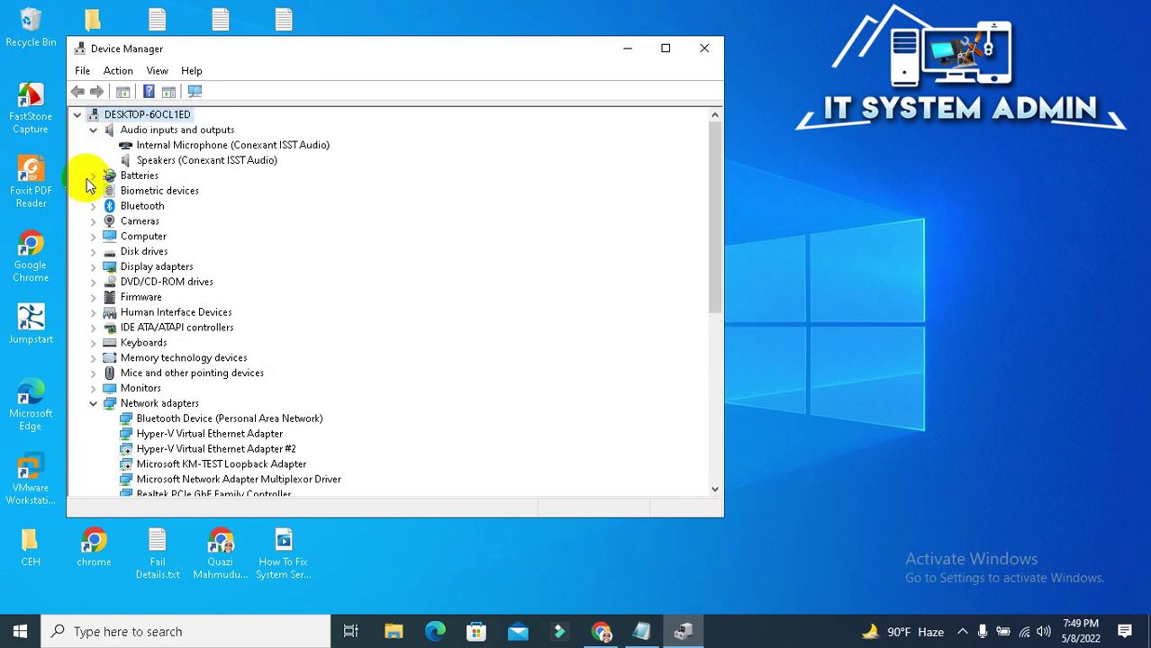
click(93, 176)
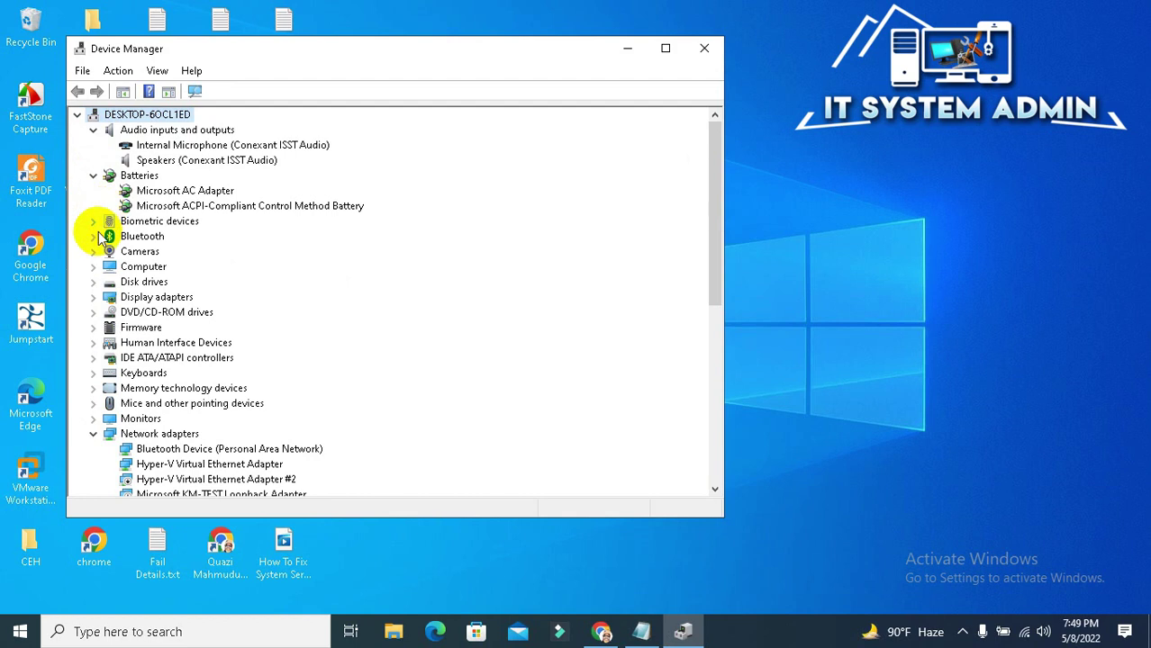
click(94, 222)
click(93, 253)
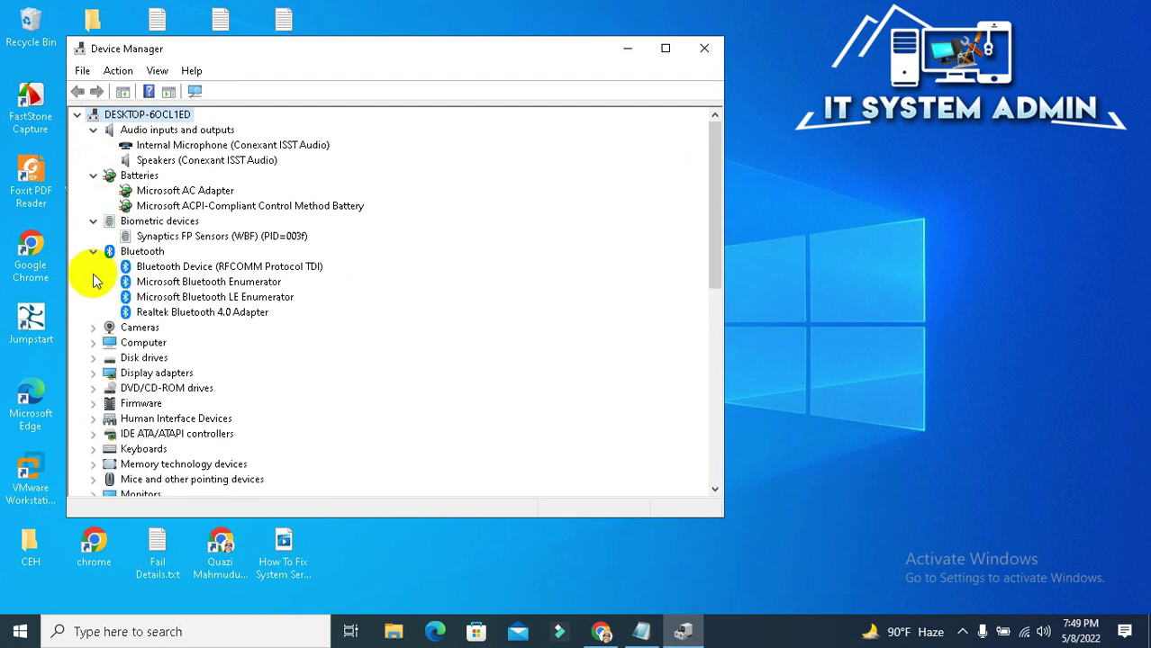
click(93, 327)
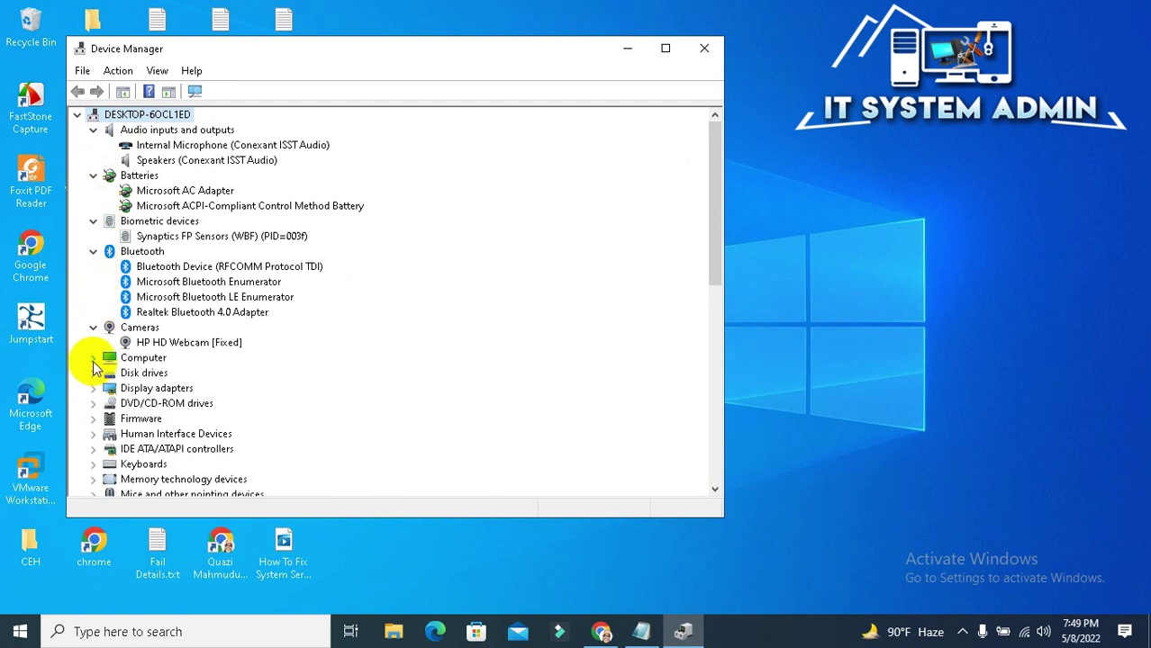
click(93, 358)
click(93, 388)
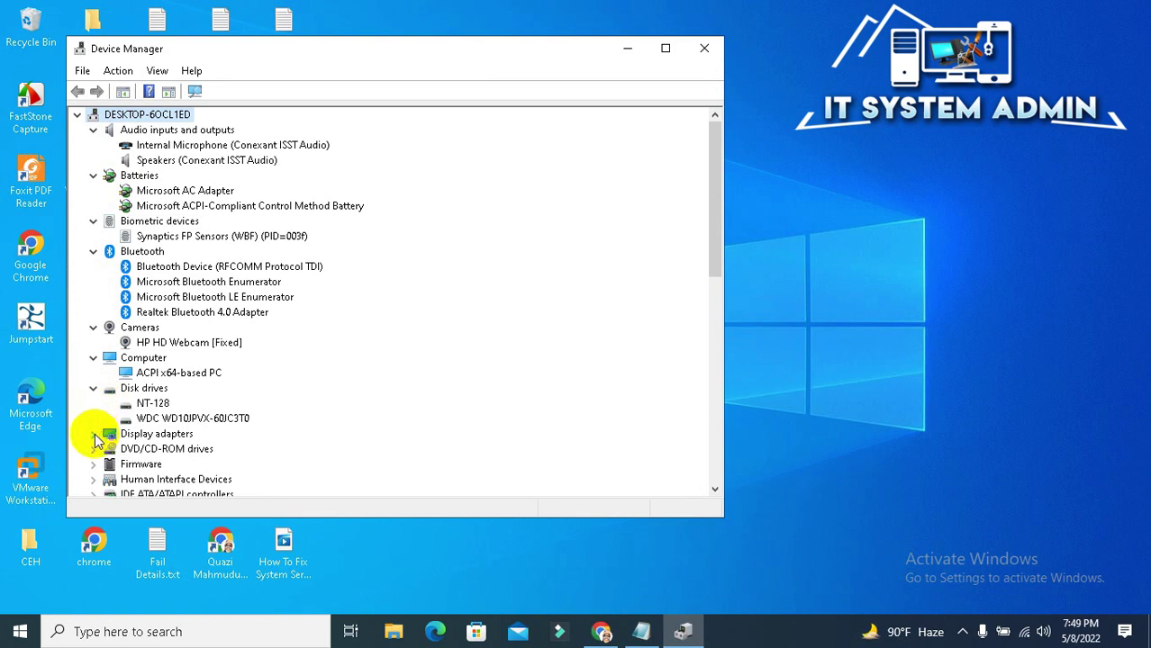
click(93, 433)
Expand DVD/CD-ROM, Firmware, Human Interface Devices, IDE ATA/ATAPI, Keyboards, Memory technology and Mice.
drag(709, 185, 688, 277)
click(92, 238)
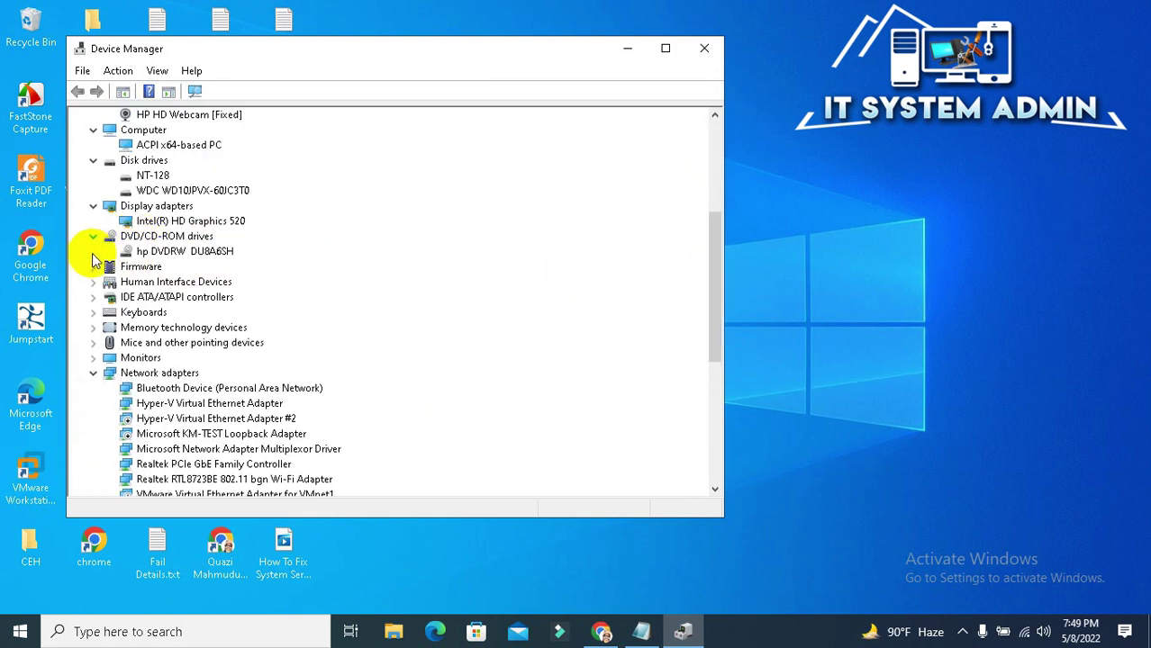
click(93, 266)
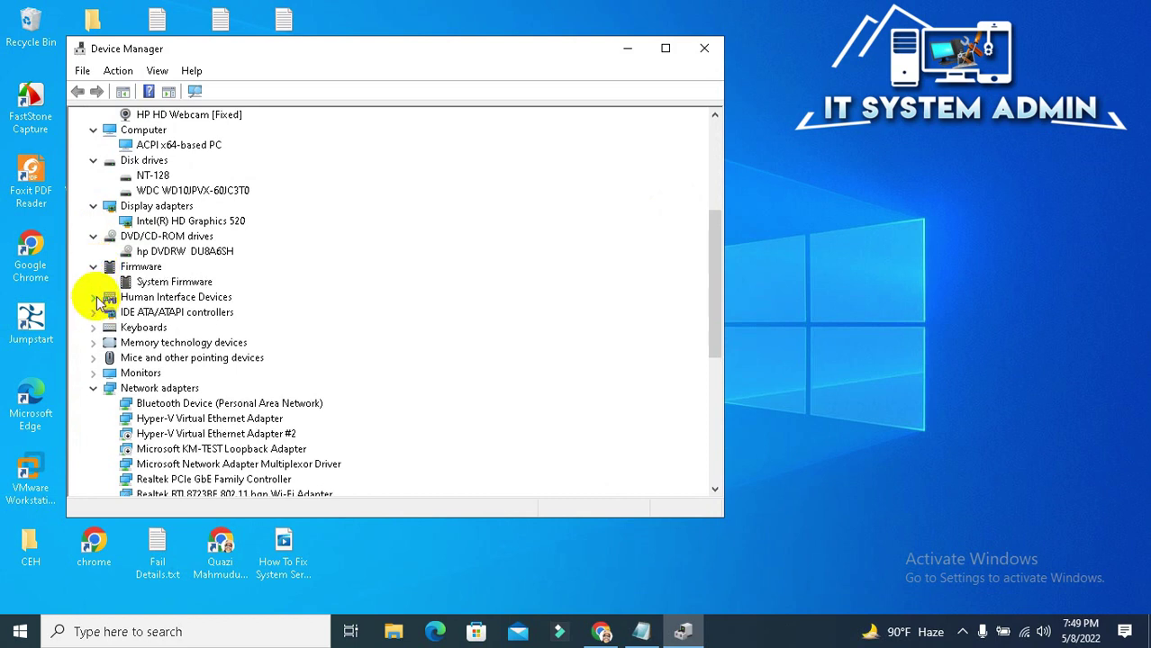
click(93, 298)
click(93, 357)
click(93, 388)
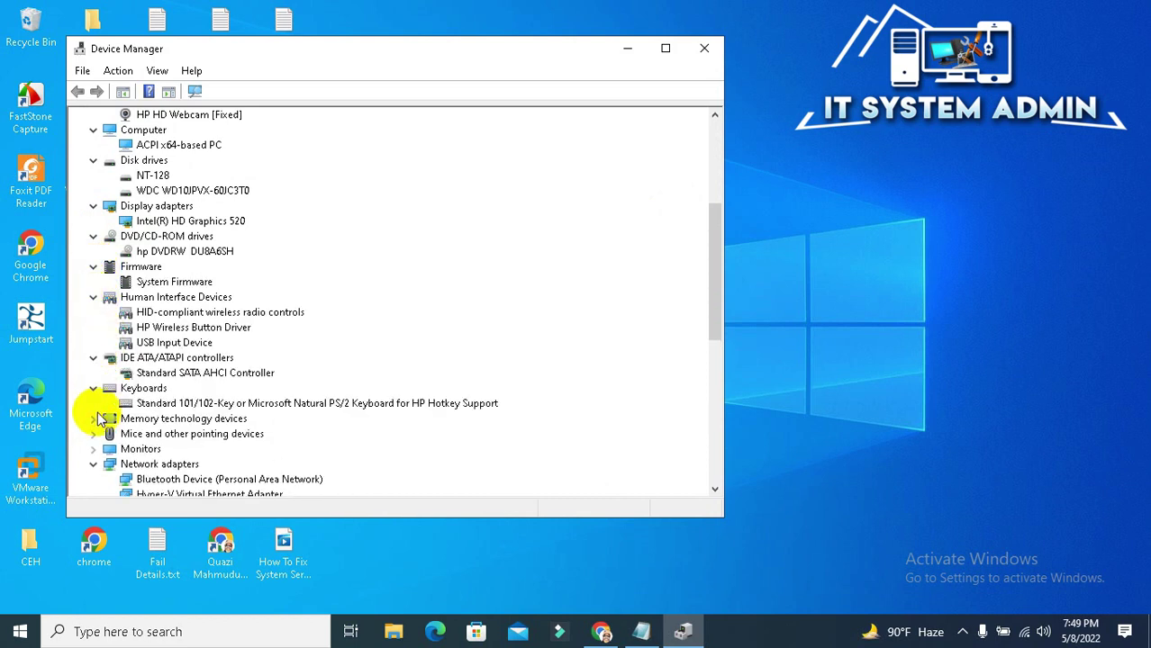
click(92, 419)
click(93, 450)
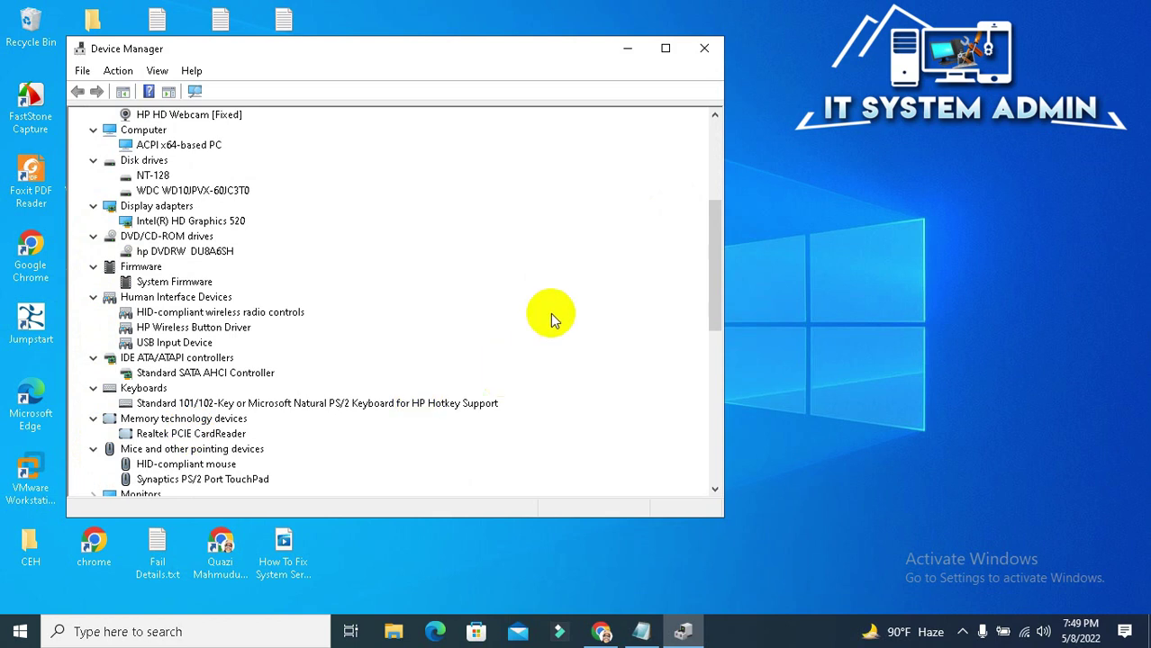
Expand Monitors, Print queues, Printers, Processors, Security devices and Software components.
drag(712, 231, 617, 316)
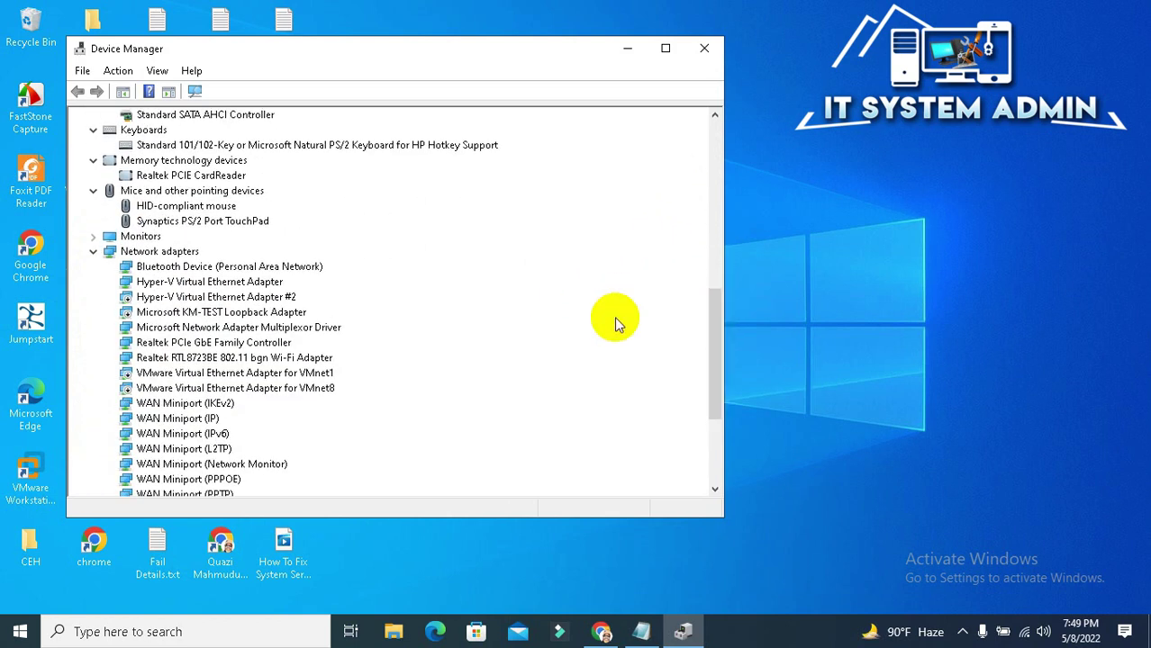
click(93, 236)
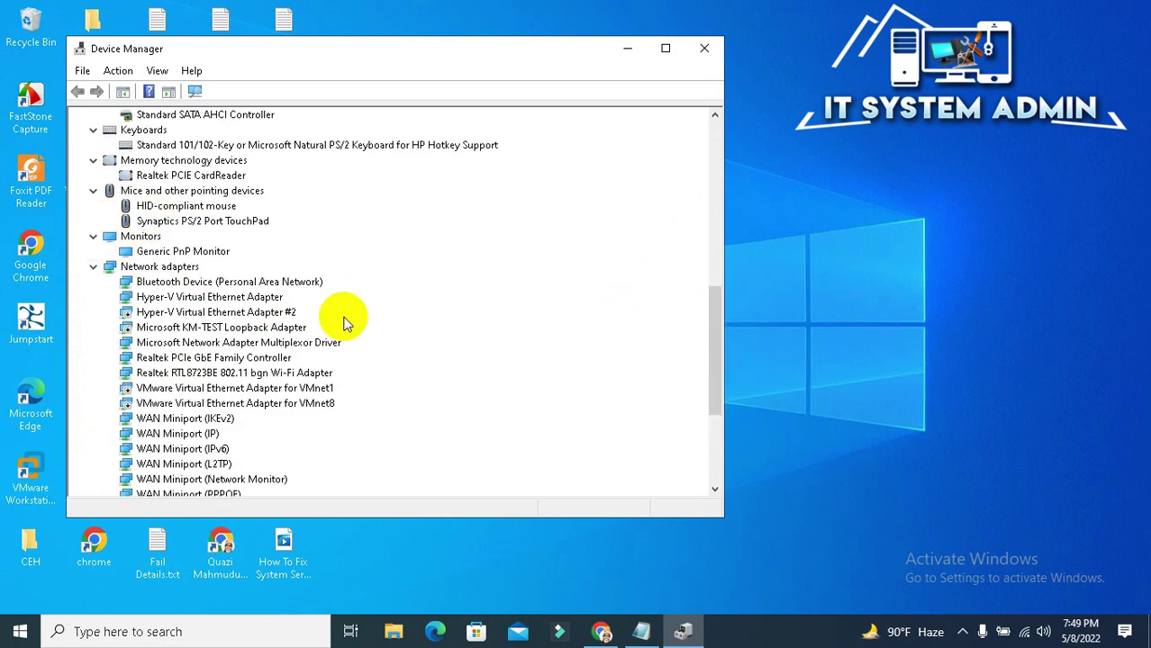
drag(721, 342, 722, 438)
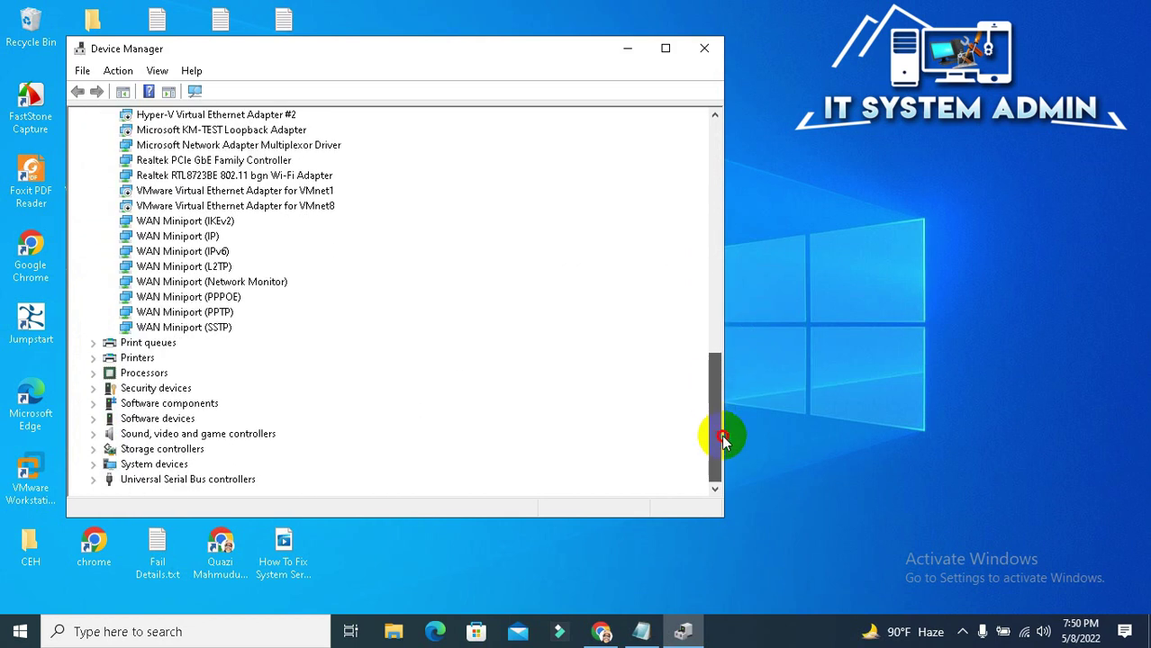
click(92, 343)
click(92, 463)
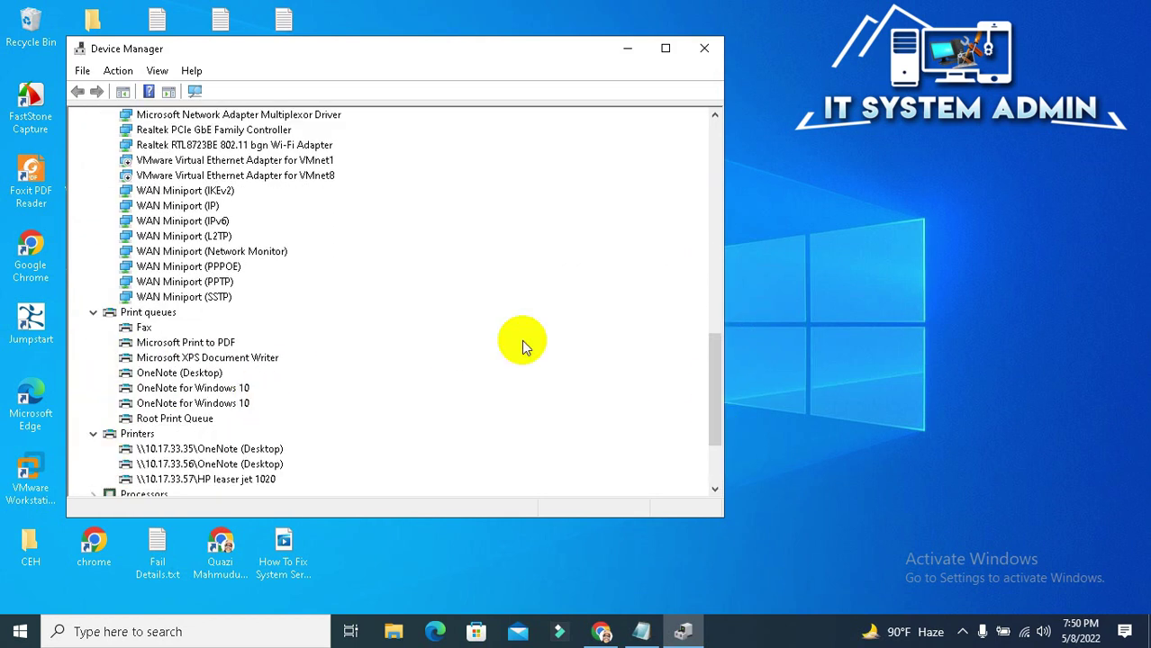
drag(711, 362, 723, 423)
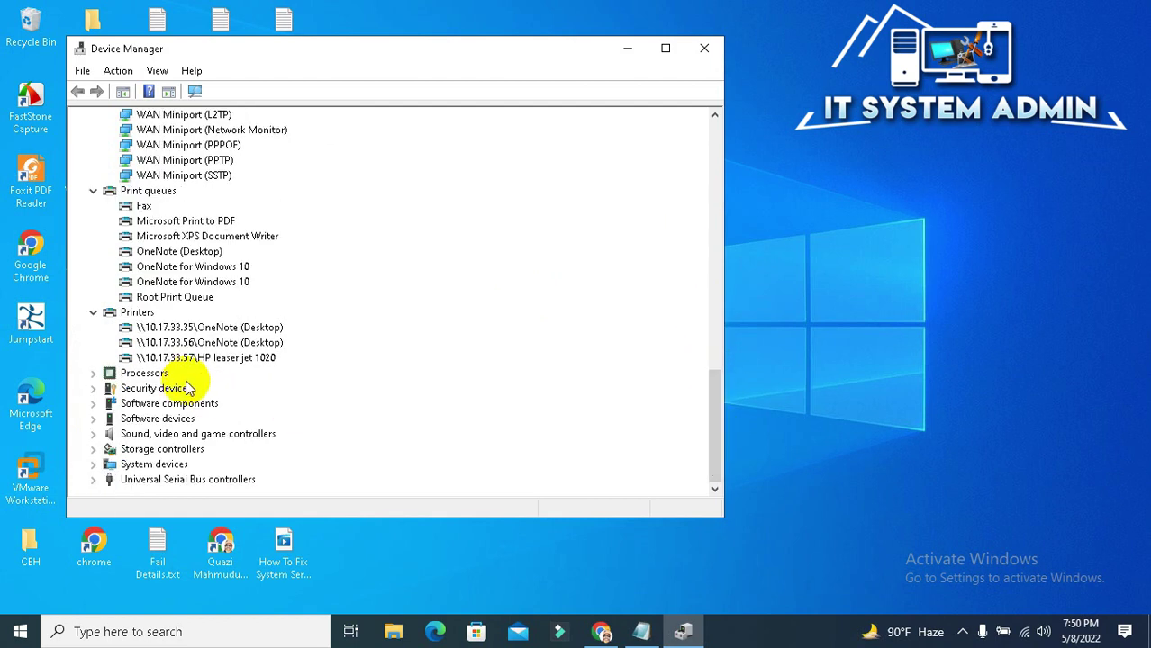
click(94, 372)
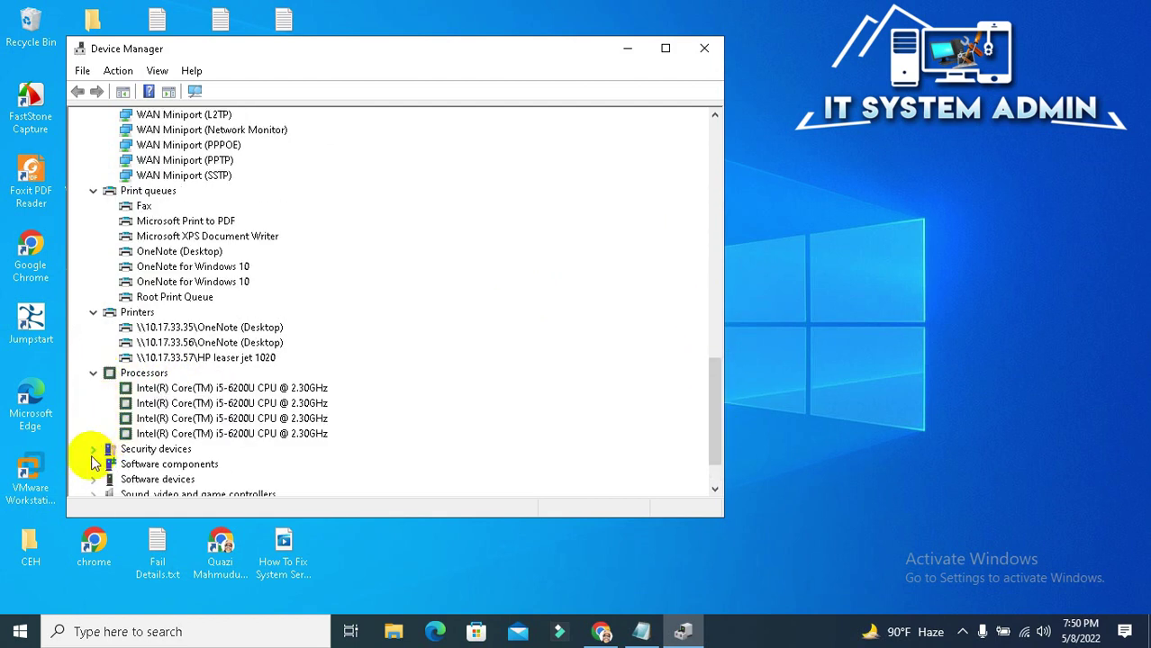
click(93, 448)
click(95, 480)
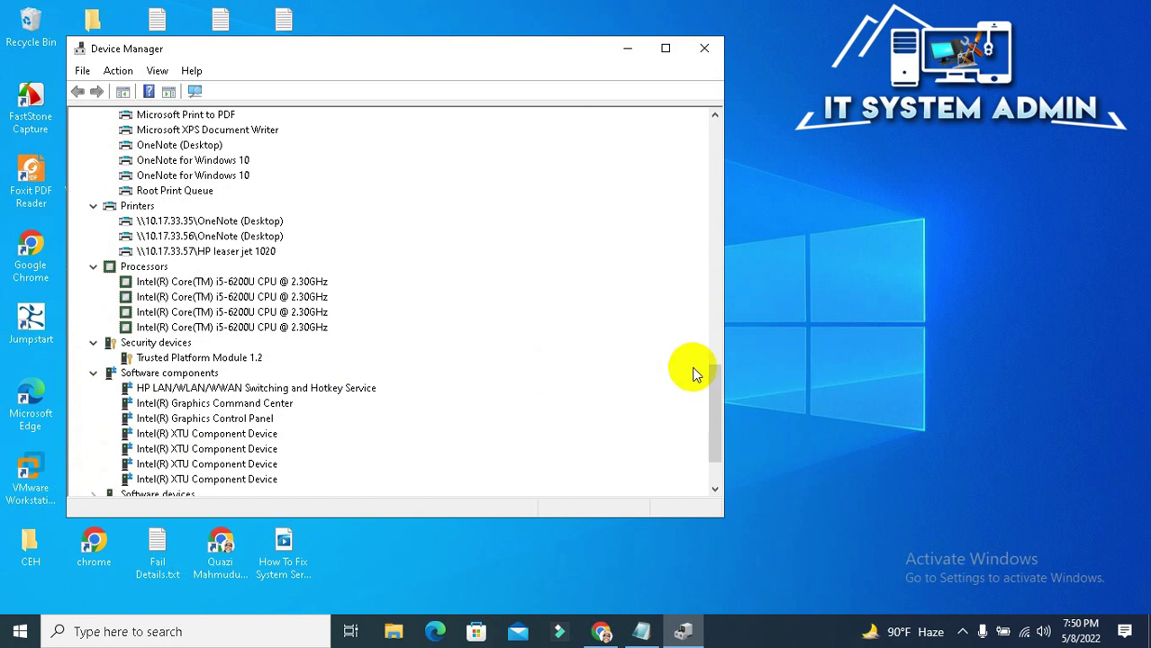
Expand Software devices, Sound, video and game controllers, and Storage controllers, then right-click Conexant ISST Audio.
drag(717, 423, 718, 441)
click(94, 419)
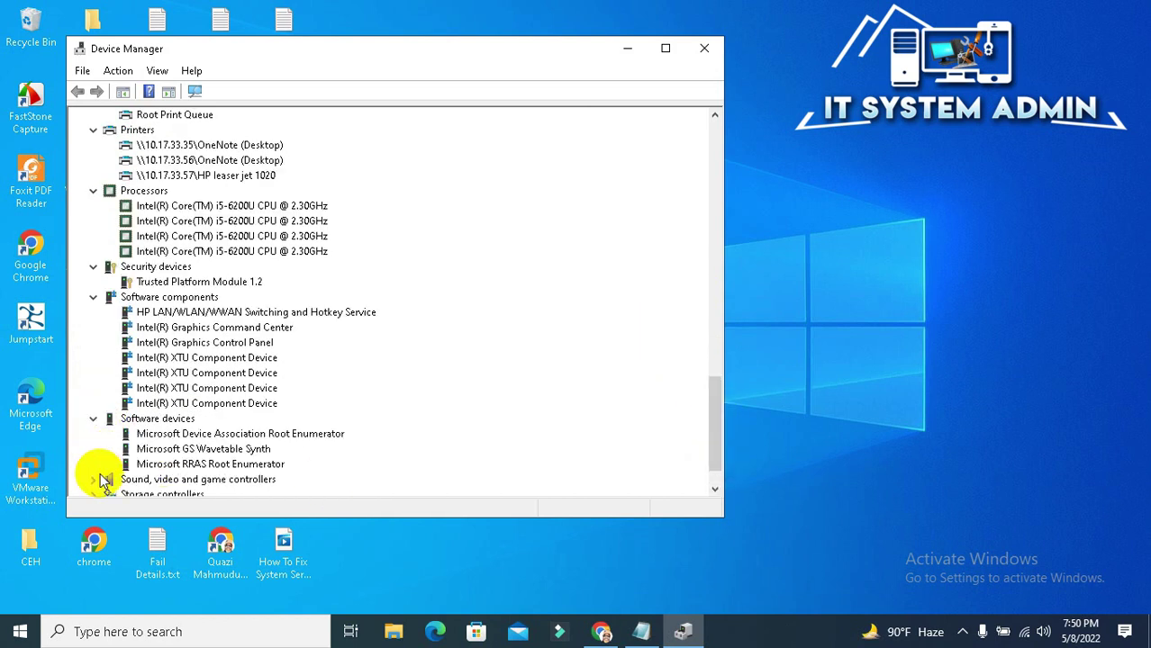
click(93, 480)
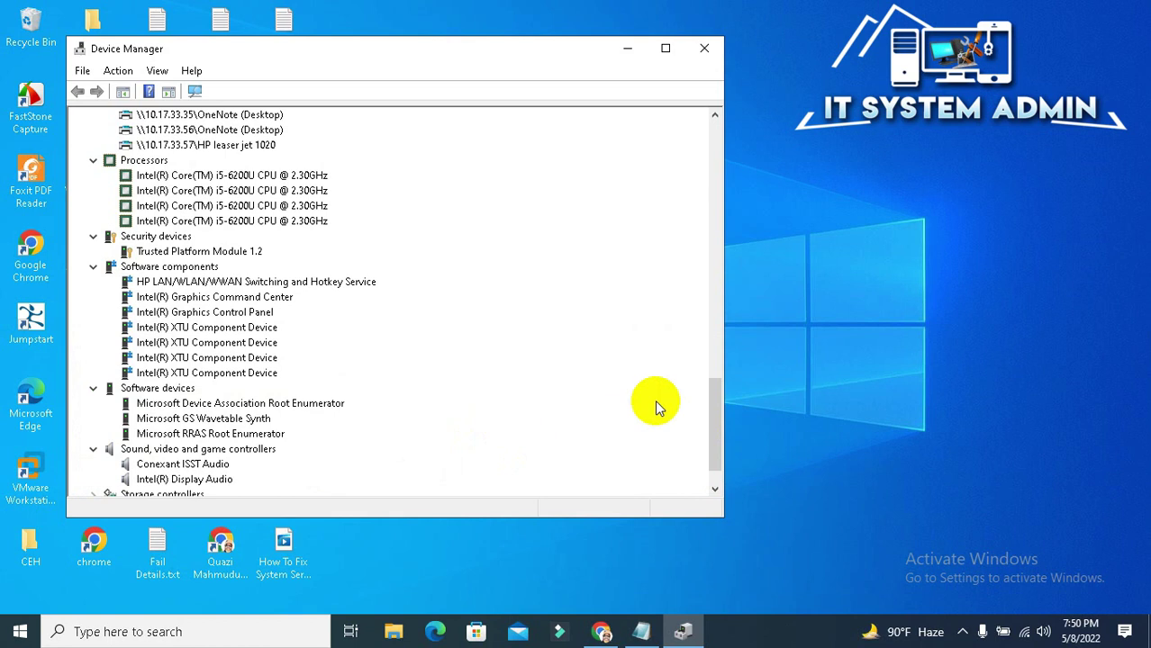
scroll(714, 412, down, 1)
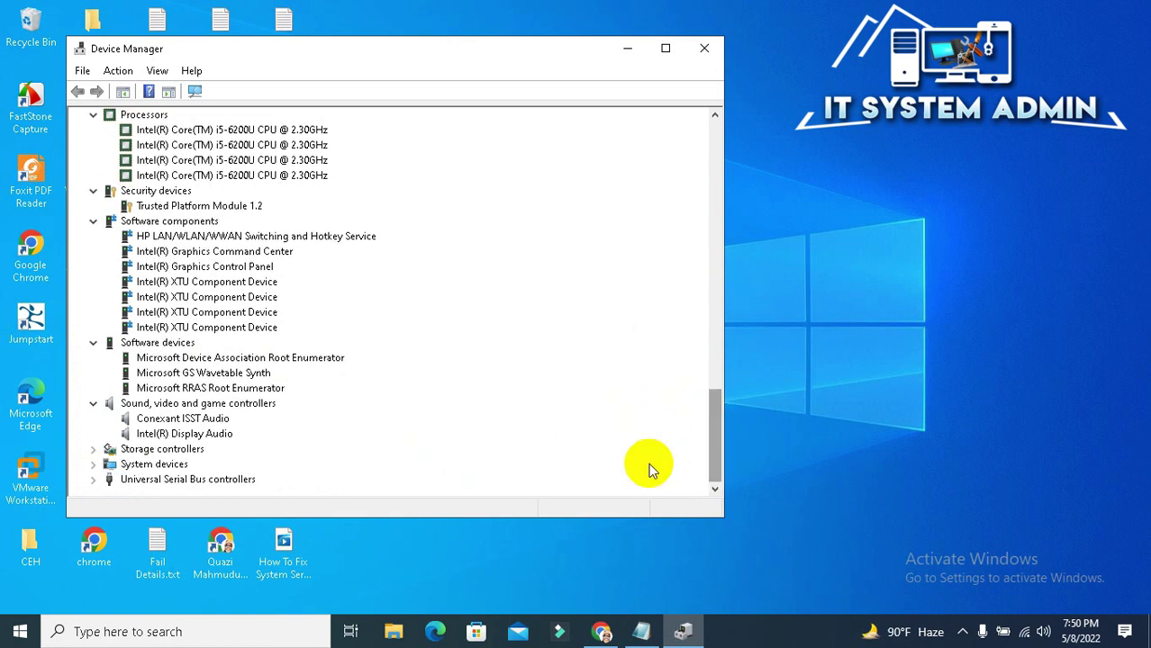
click(93, 449)
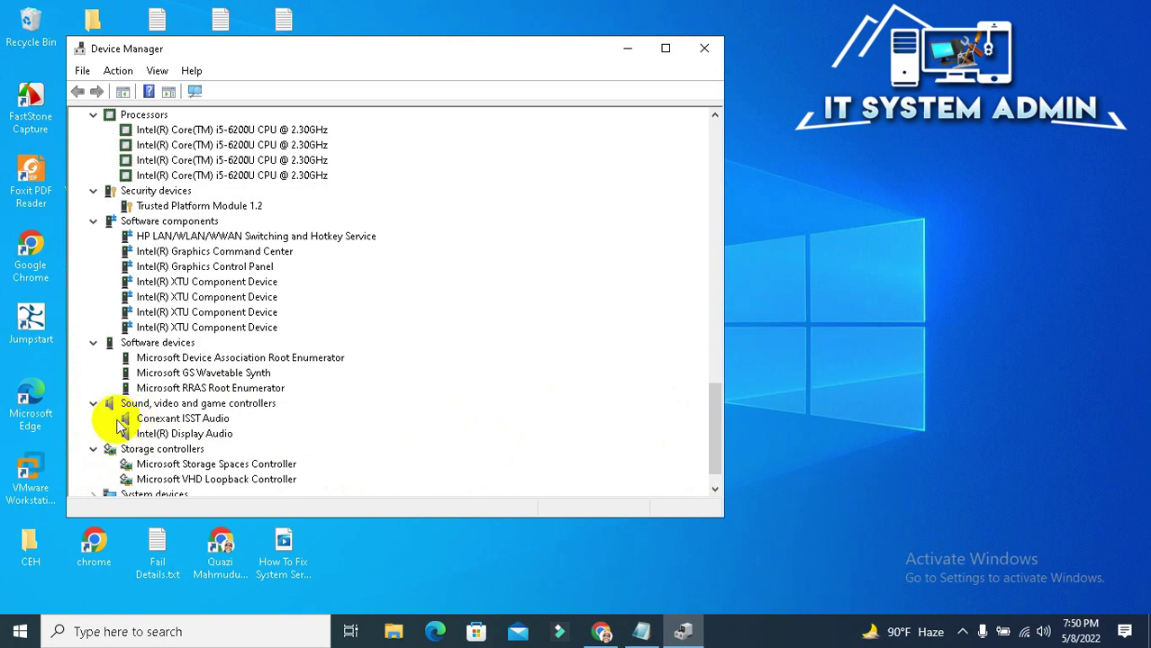
right_click(164, 422)
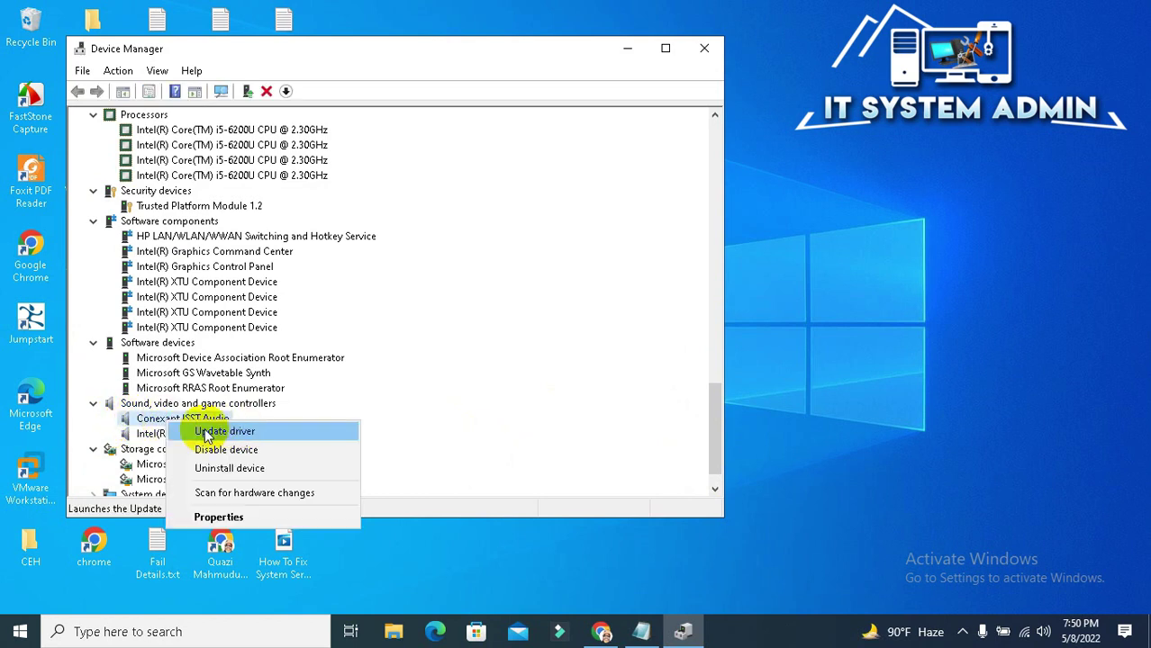
Search automatically for a Conexant ISST Audio driver and close the 'best drivers already installed' result.
click(294, 430)
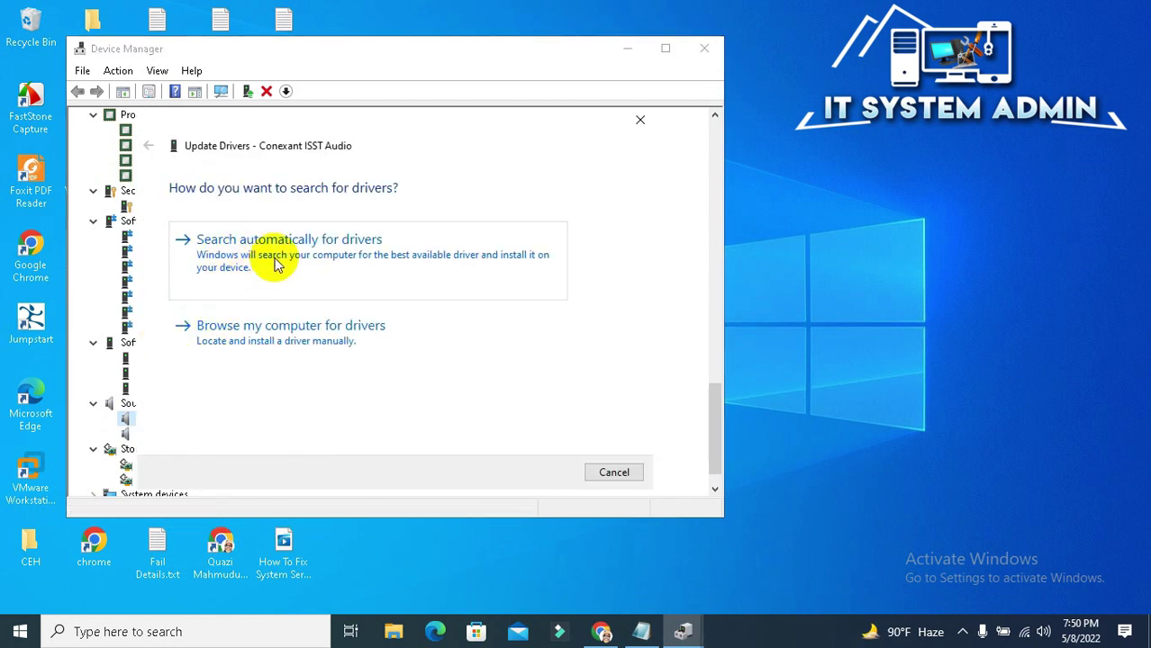
click(367, 246)
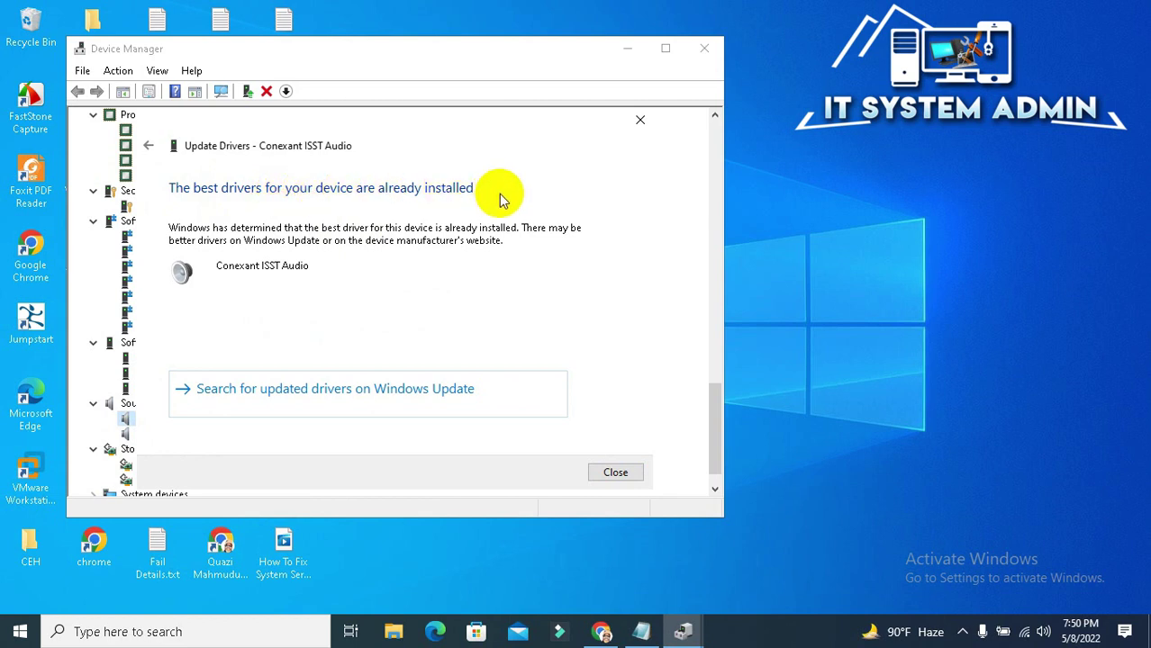
click(616, 472)
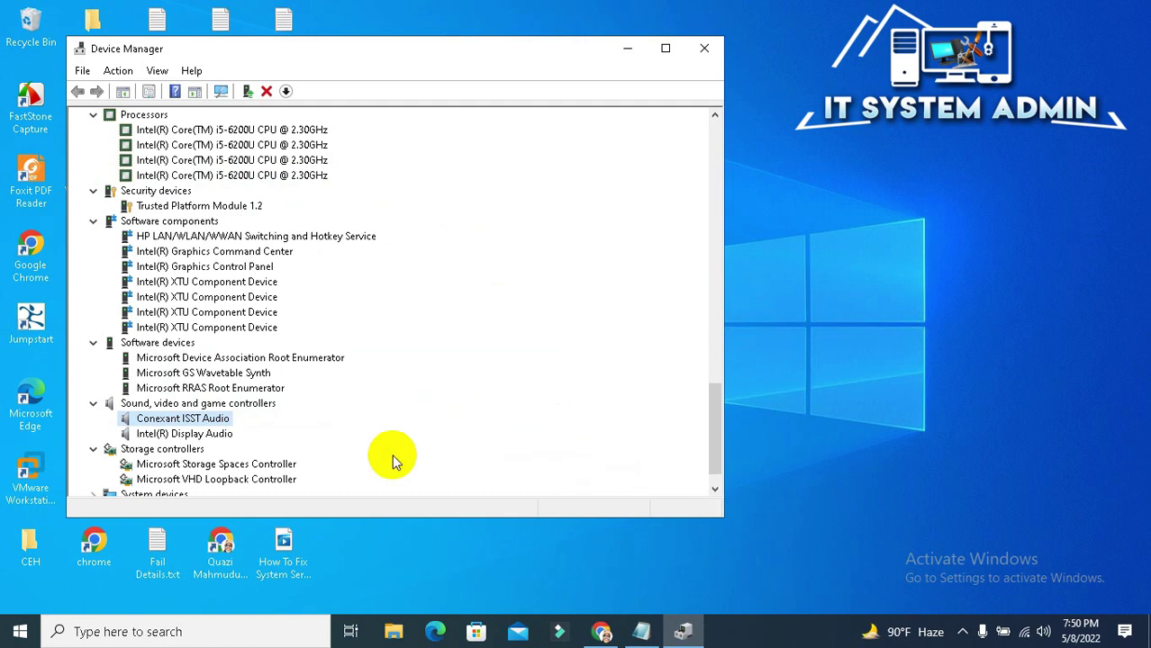
Dismiss the device menu, close Device Manager, and open the Start menu's Power options.
right_click(212, 423)
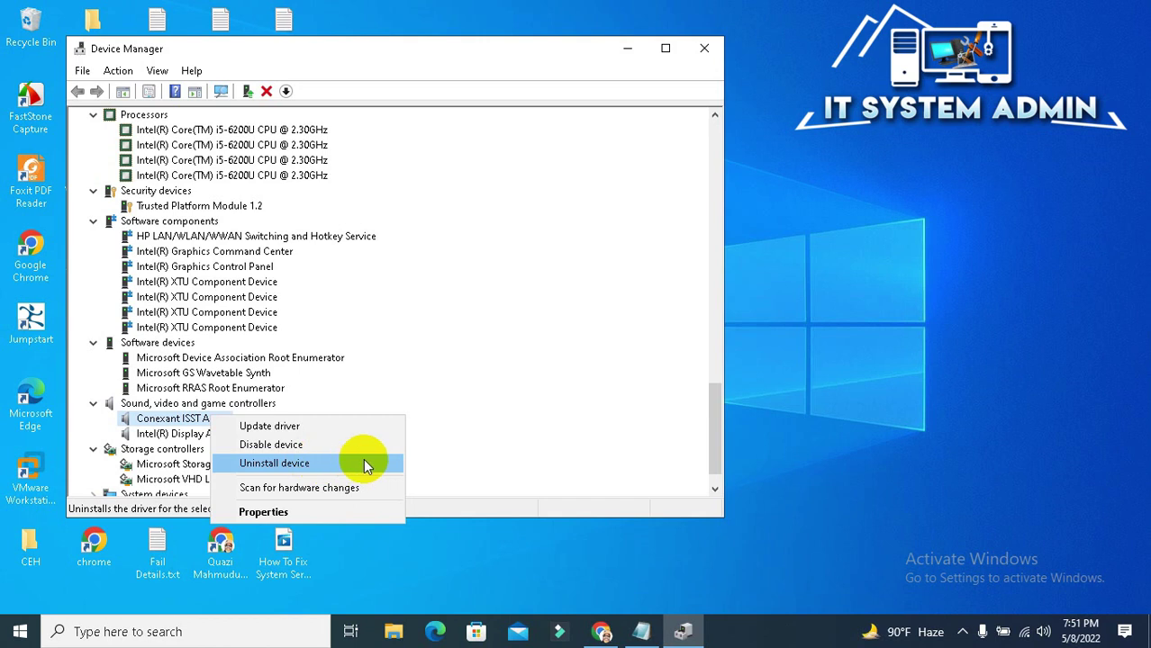
click(821, 352)
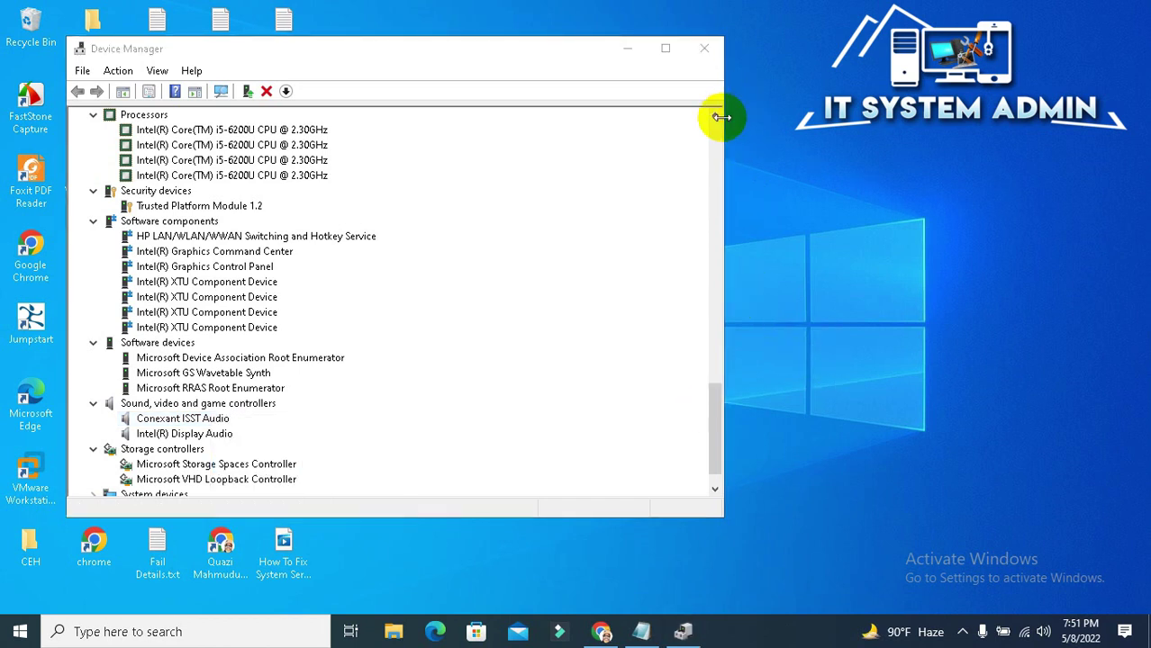
click(702, 50)
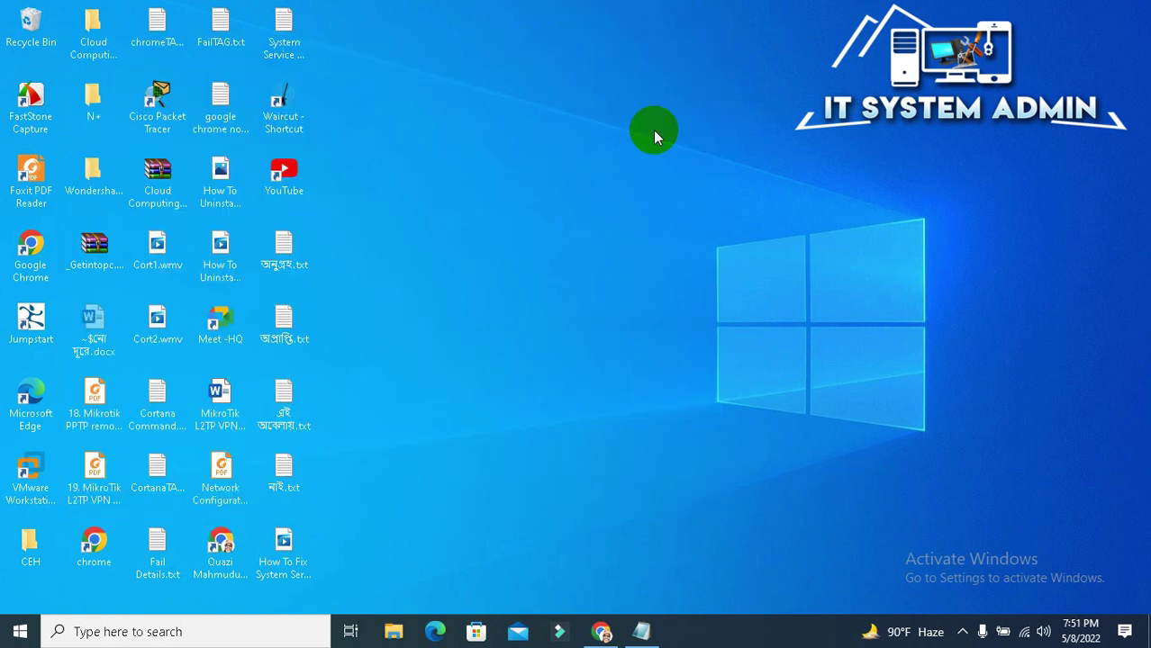
click(16, 628)
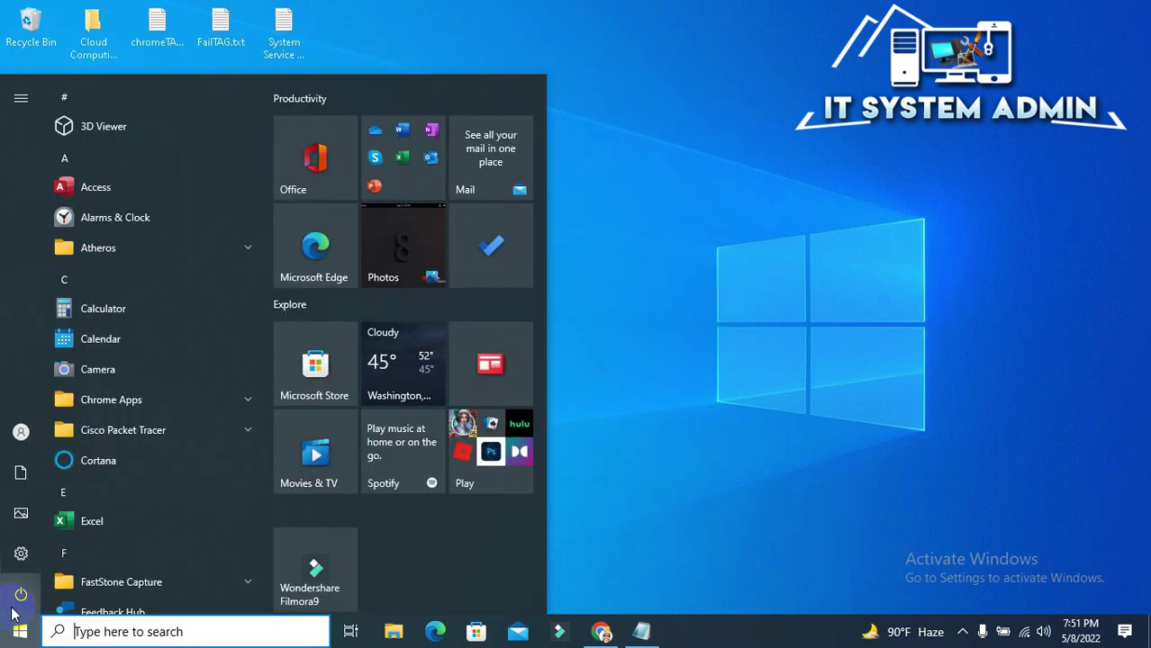
mouse_move(11, 612)
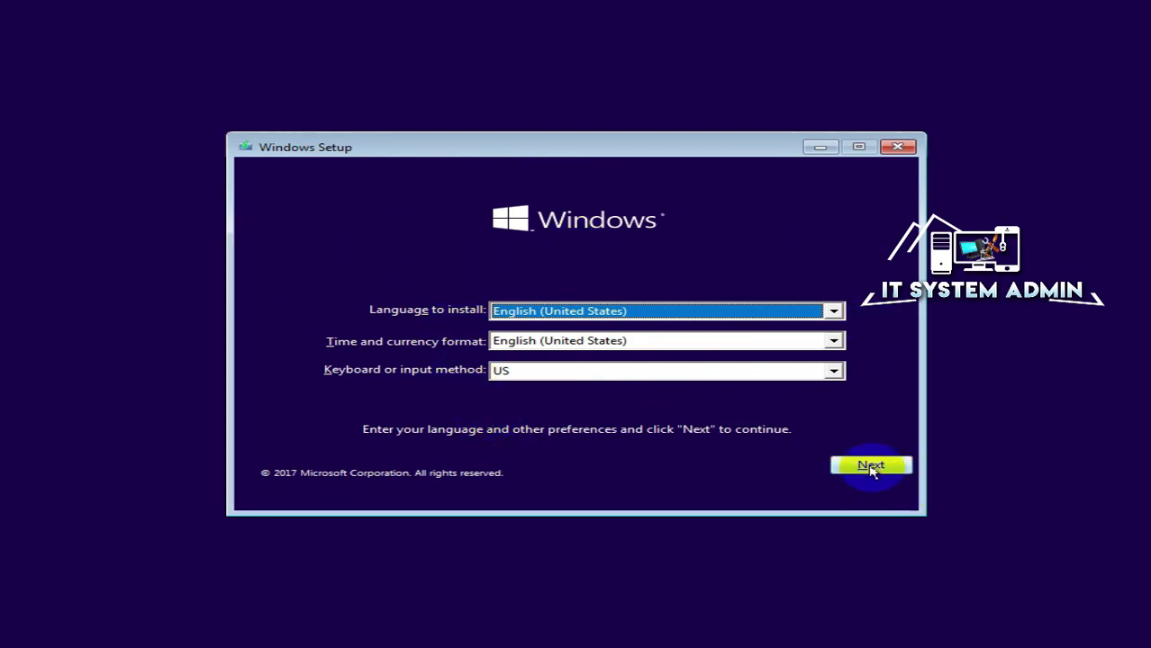
Accept the English (United States) setup defaults, then open Troubleshoot > Advanced options > Command Prompt.
click(871, 465)
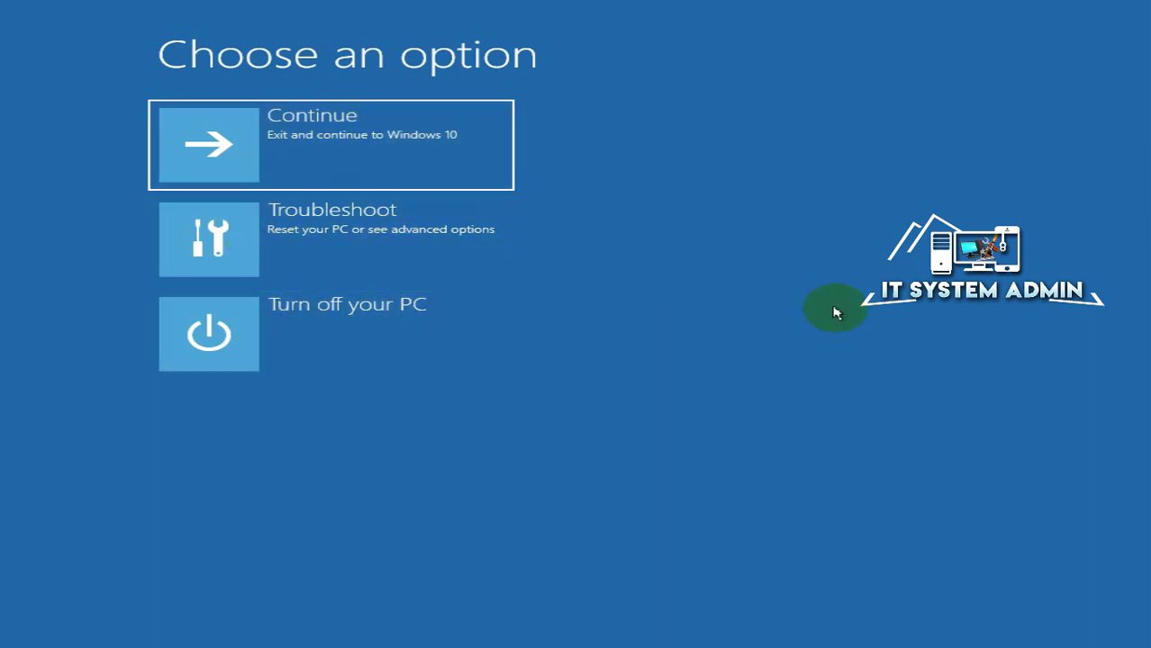
click(372, 225)
click(372, 226)
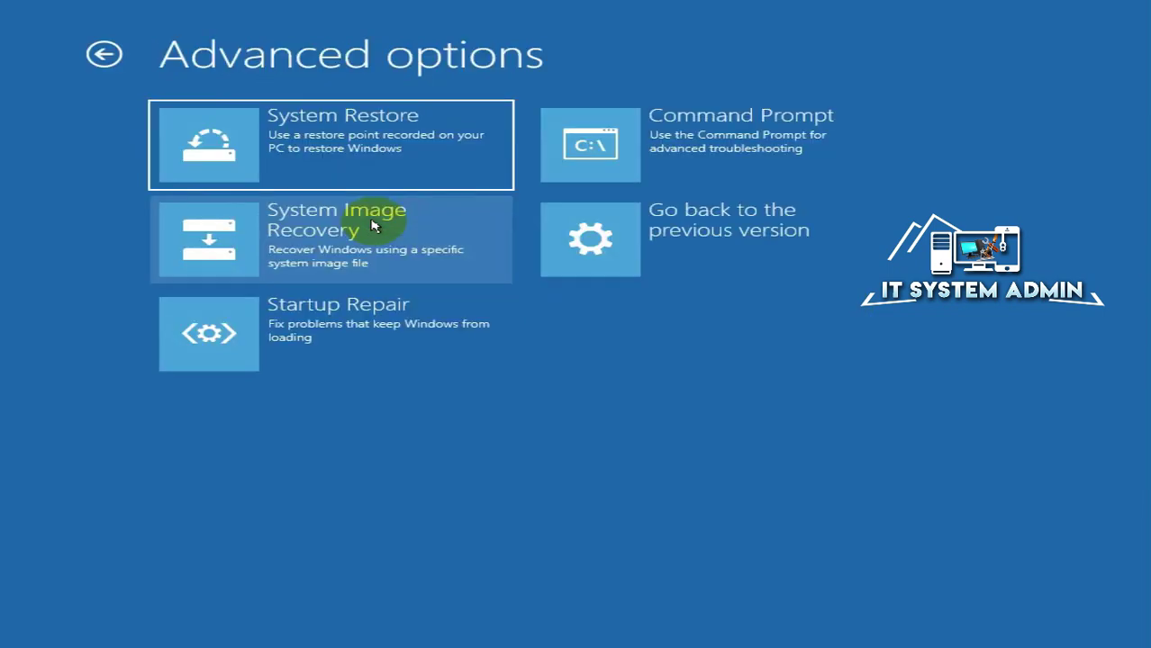
click(704, 144)
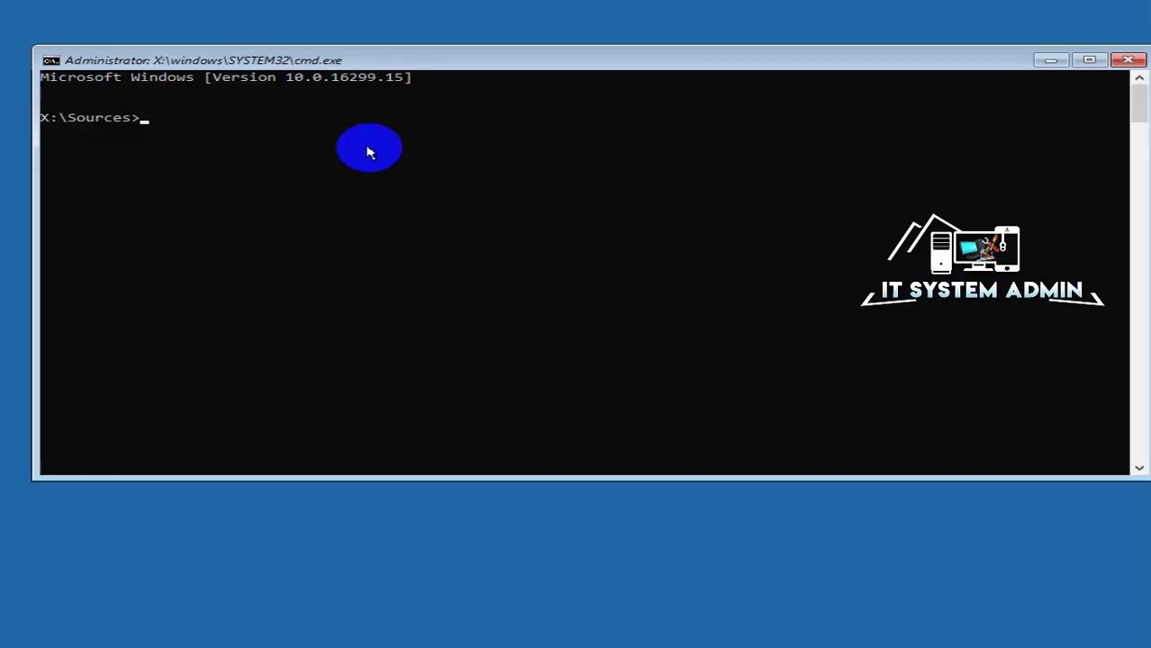
Run sfc /scannow in the recovery Command Prompt until verification reaches 100% with no violations.
drag(411, 64, 424, 118)
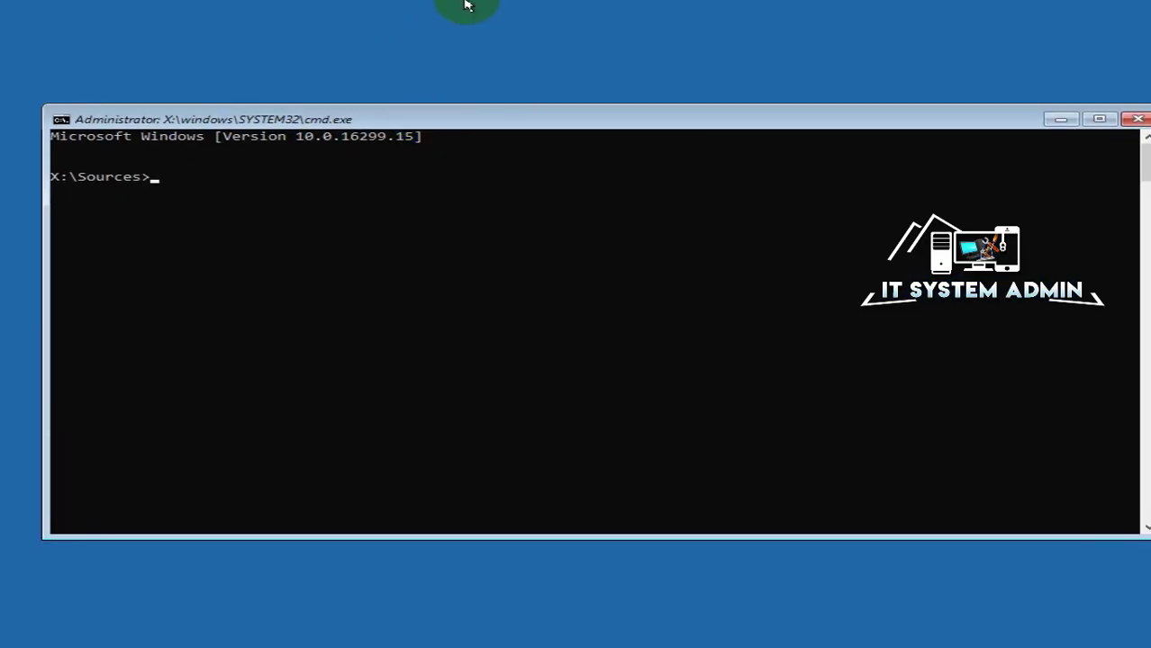
click(181, 189)
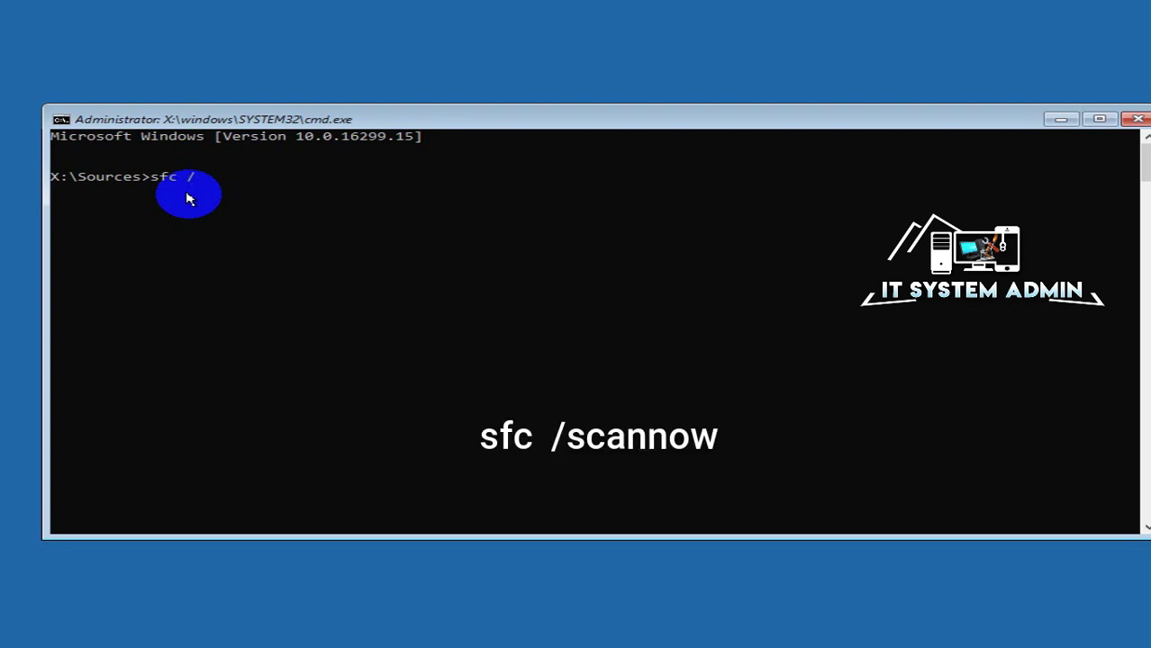
text(scannow)
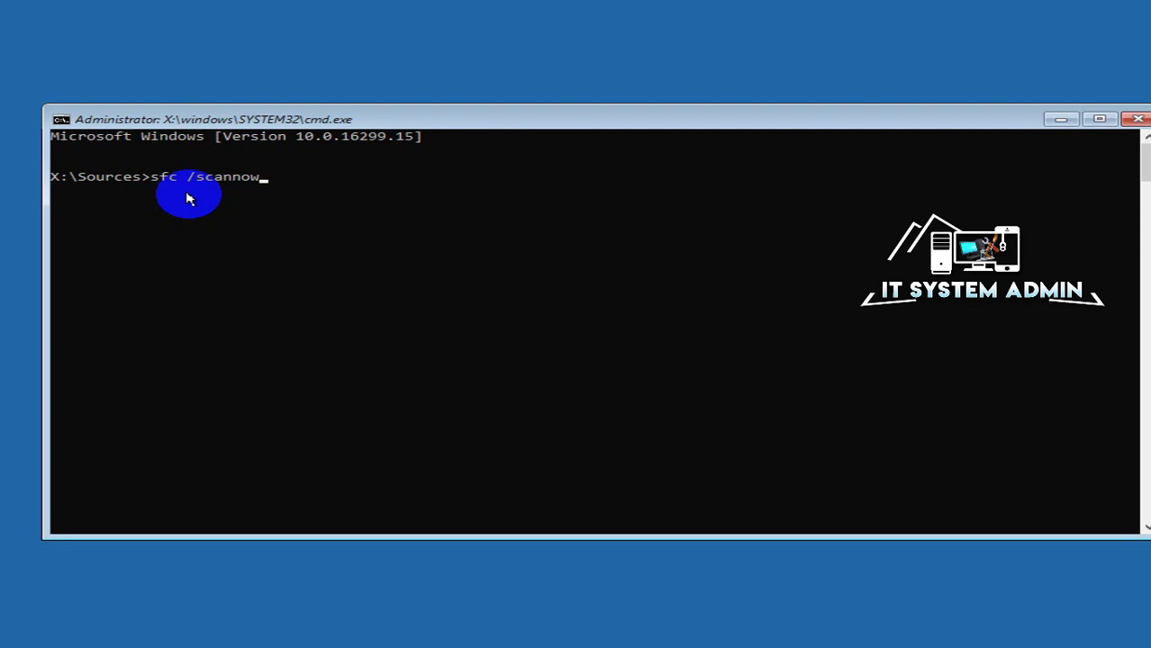
key(Return)
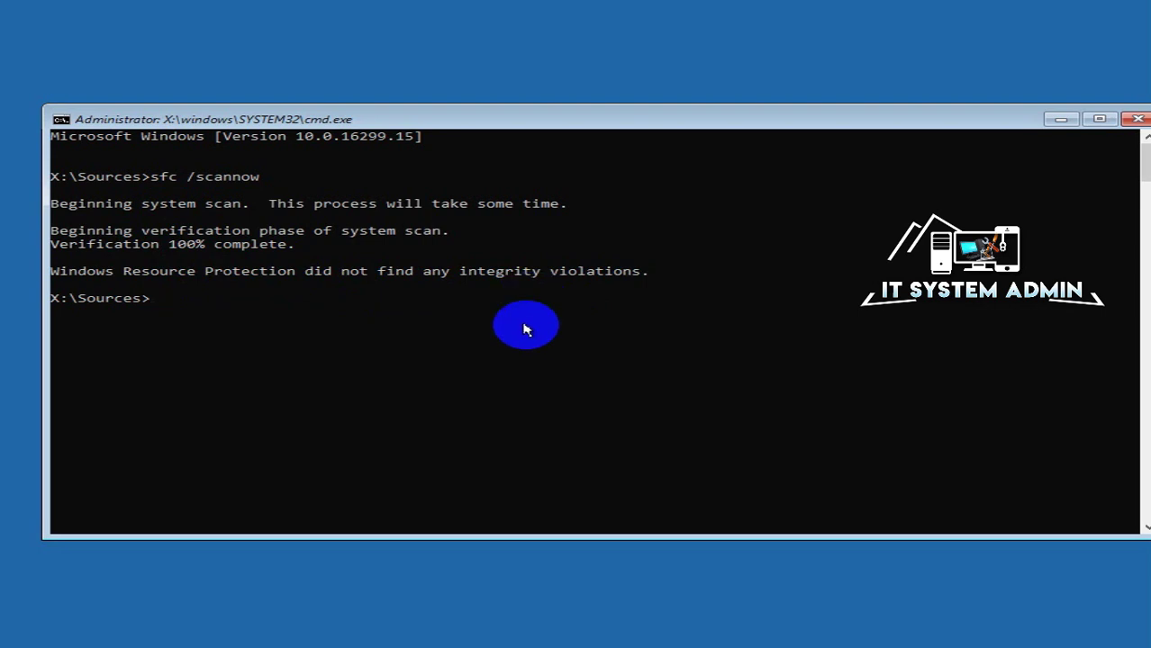
Close Command Prompt, continue to Windows 10, and sign in with the account password.
click(1137, 118)
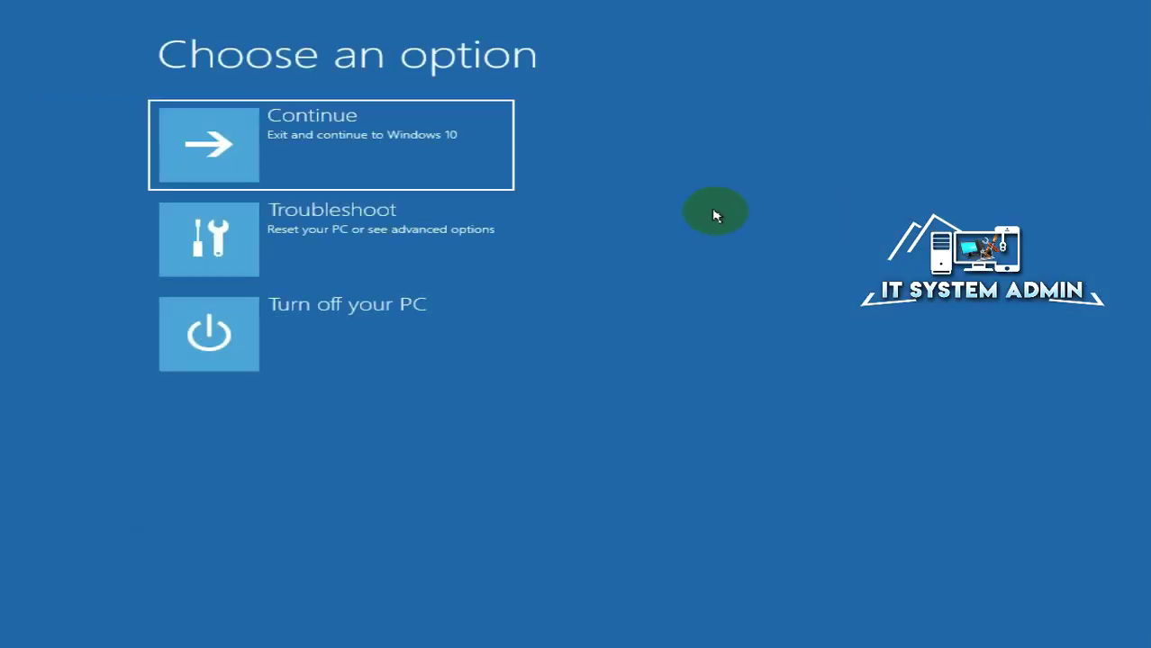
click(347, 134)
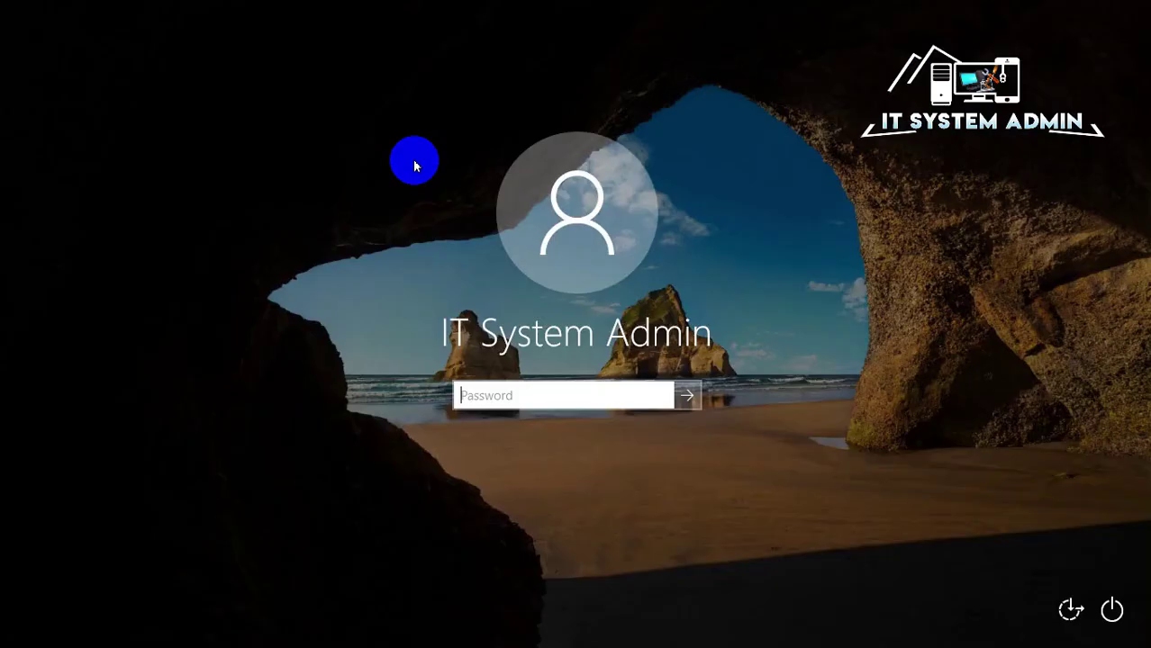
text(••••••••••)
key(Return)
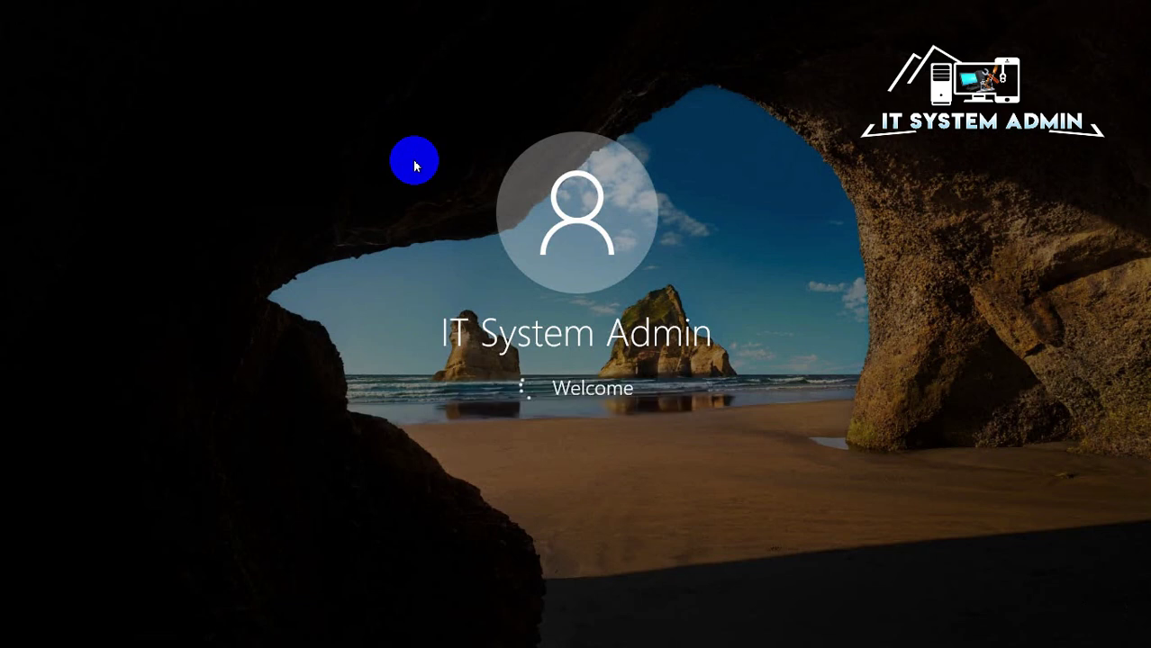